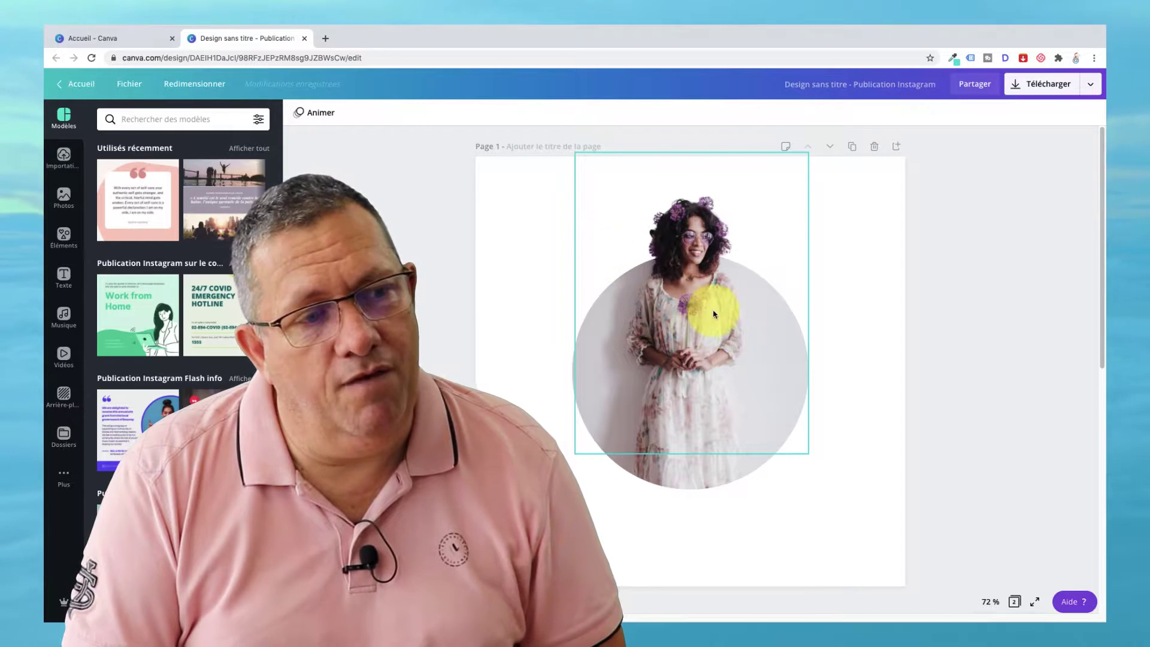
Examine the two example pages with portraits extending beyond a circle and a brush-stroke shape
{"action": "left_click", "coordinate": [1028, 297]}
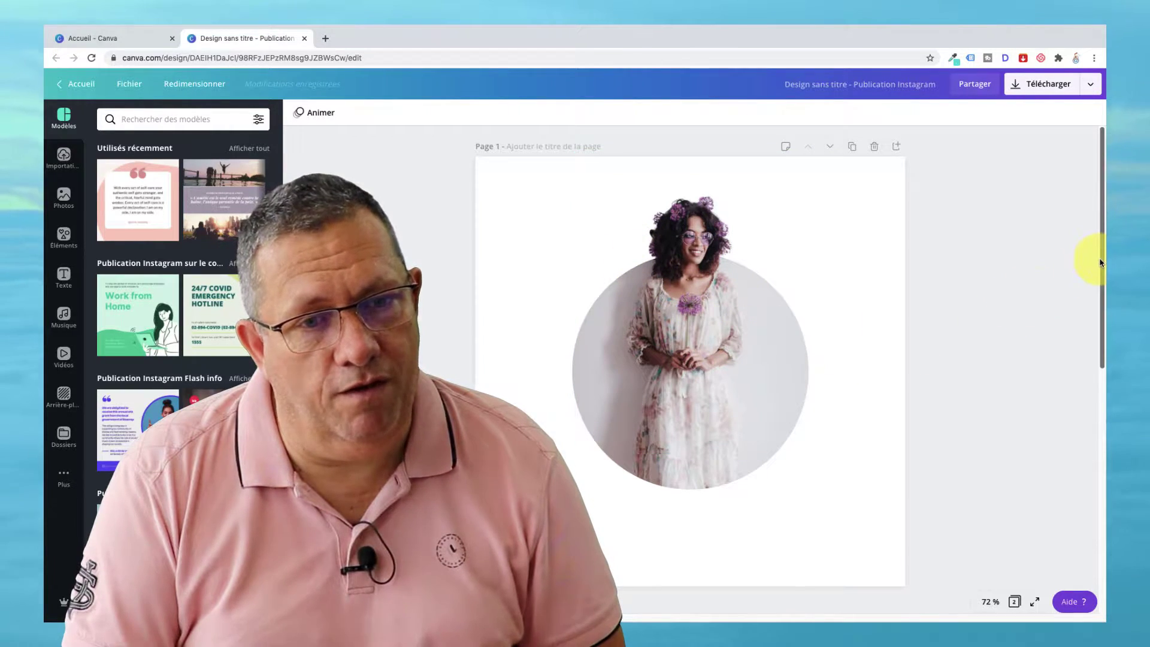
{"action": "scroll", "coordinate": [1071, 264], "scroll_direction": "down", "scroll_amount": 5}
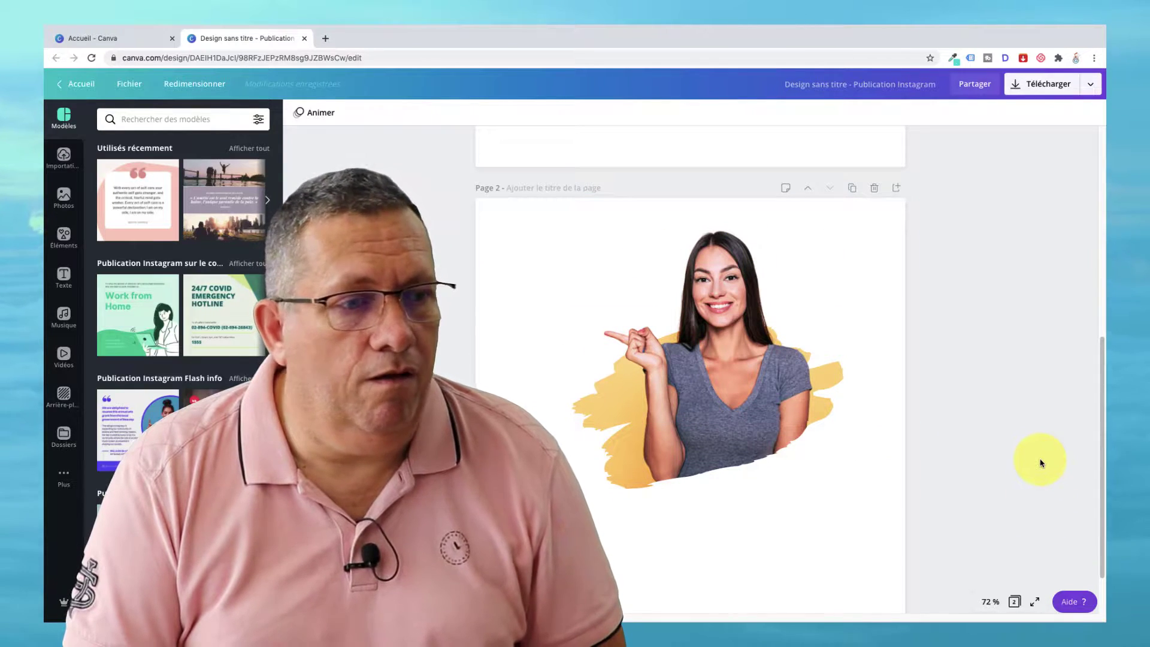
{"action": "scroll", "coordinate": [1041, 463], "scroll_direction": "up", "scroll_amount": 1}
{"action": "scroll", "coordinate": [1042, 462], "scroll_direction": "up", "scroll_amount": 4}
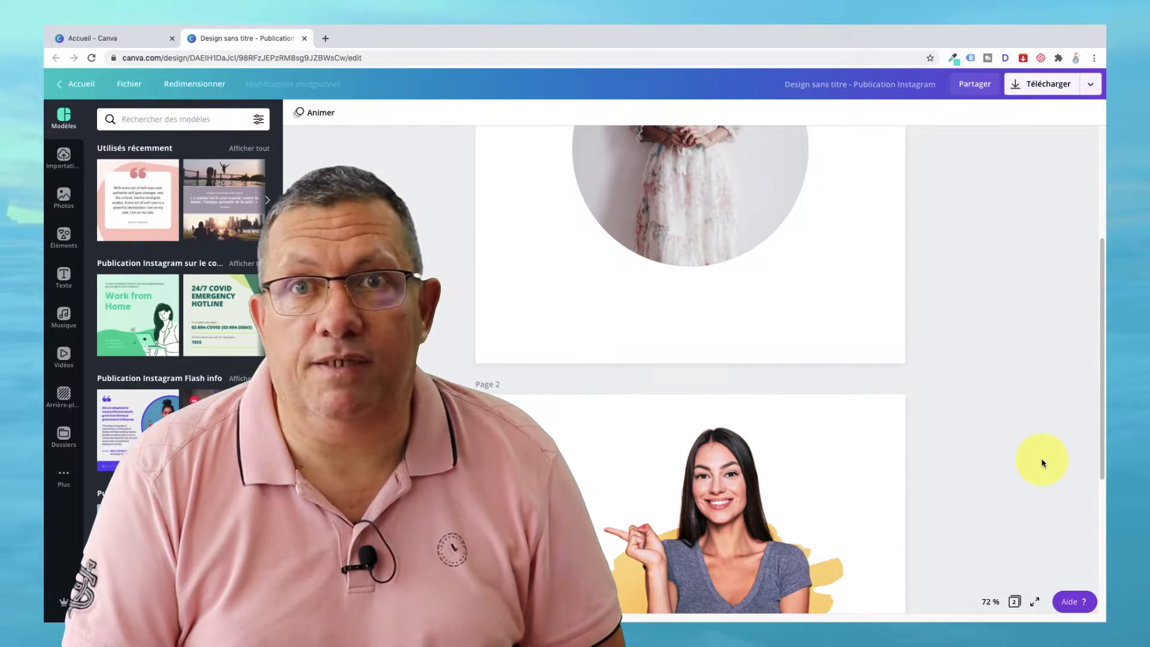
{"action": "scroll", "coordinate": [1041, 462], "scroll_direction": "up", "scroll_amount": 5}
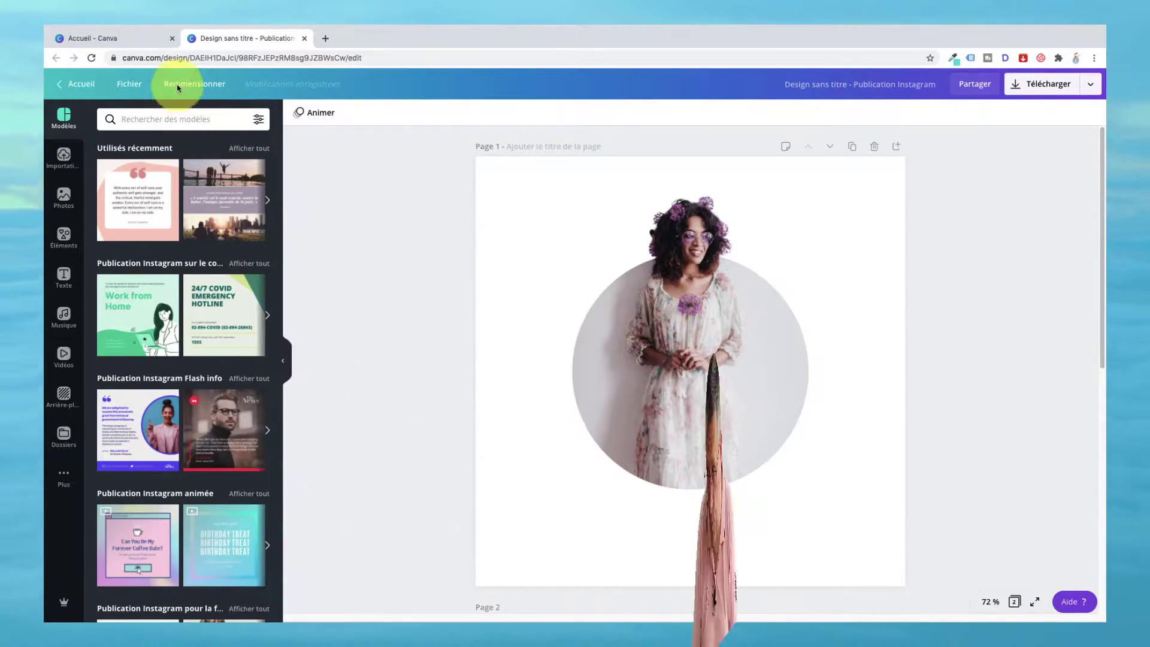
Search the Canva home page for "instragram" and create a blank Publication Instagram design
{"action": "left_click", "coordinate": [117, 43]}
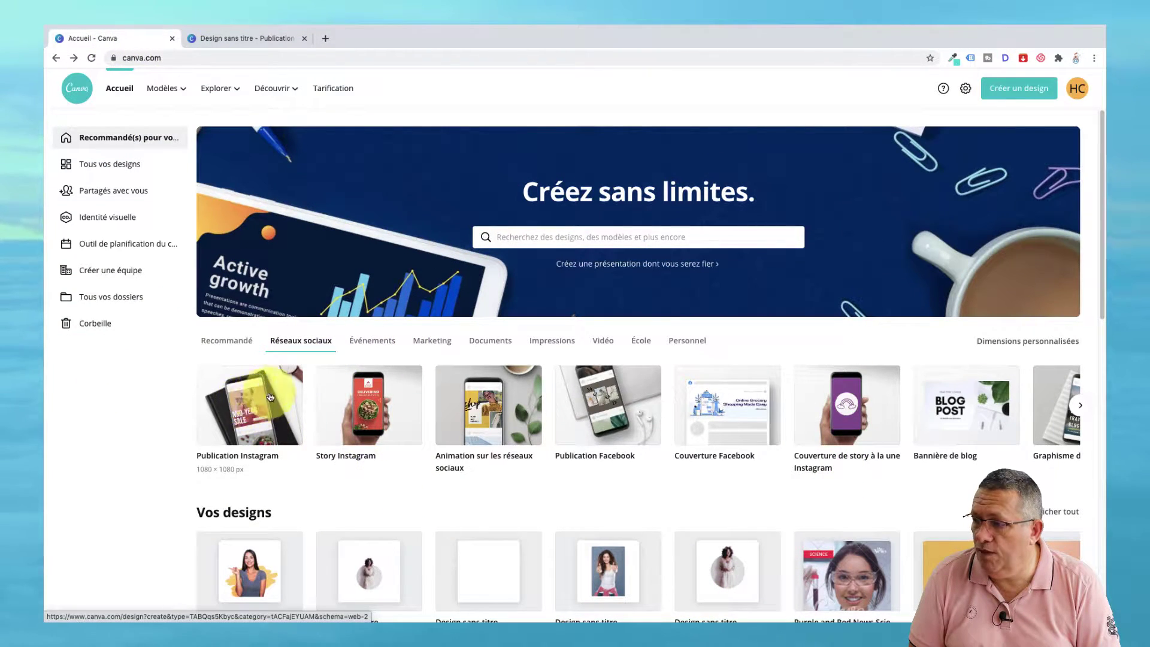
{"action": "left_click", "coordinate": [548, 240]}
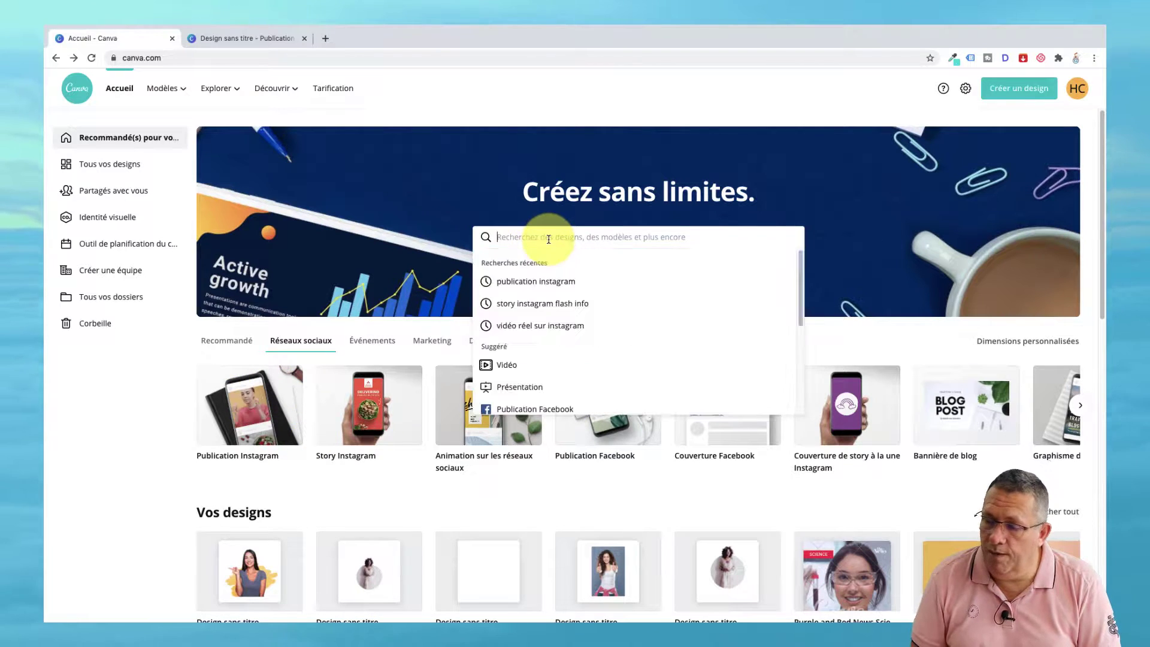
{"action": "type", "text": "ins"}
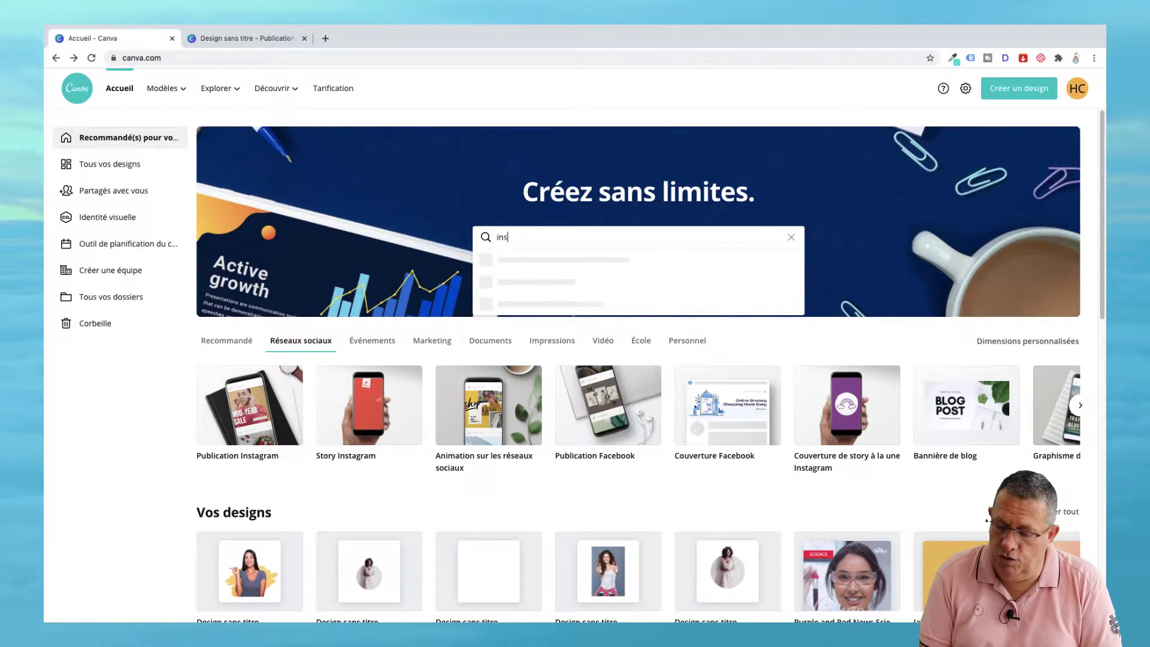
{"action": "type", "text": "tragram"}
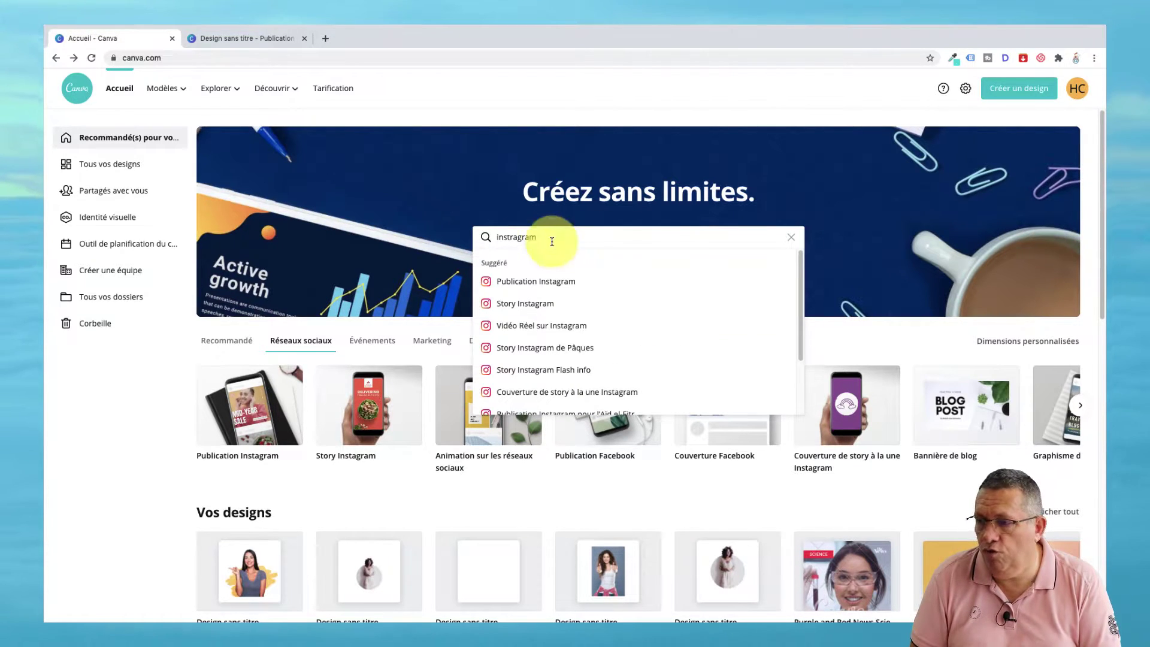
{"action": "left_click", "coordinate": [526, 284]}
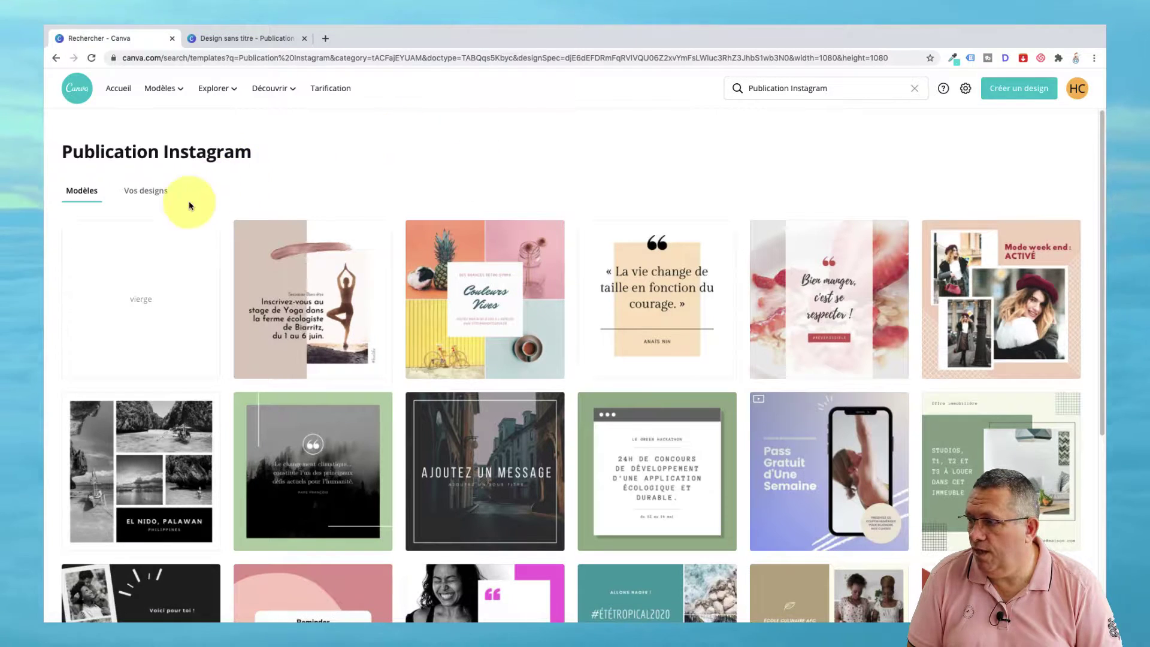
{"action": "left_click", "coordinate": [141, 302]}
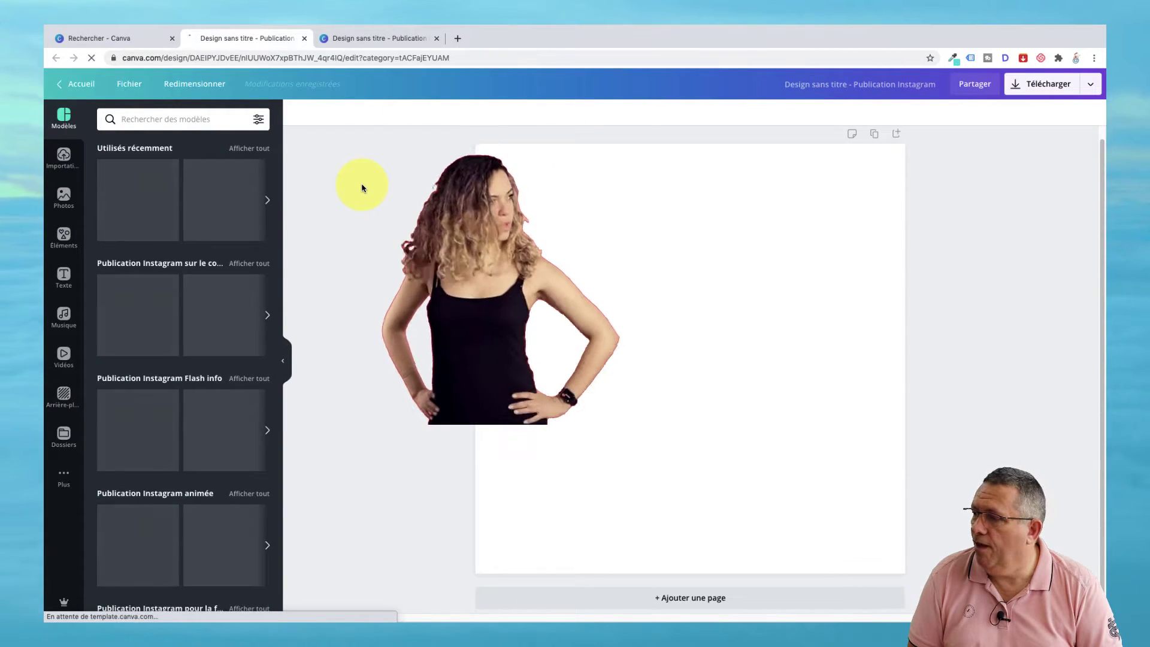
Browse the trending photos, search the photo library for "woman", look through the matches, and clear the search
{"action": "left_click", "coordinate": [63, 198]}
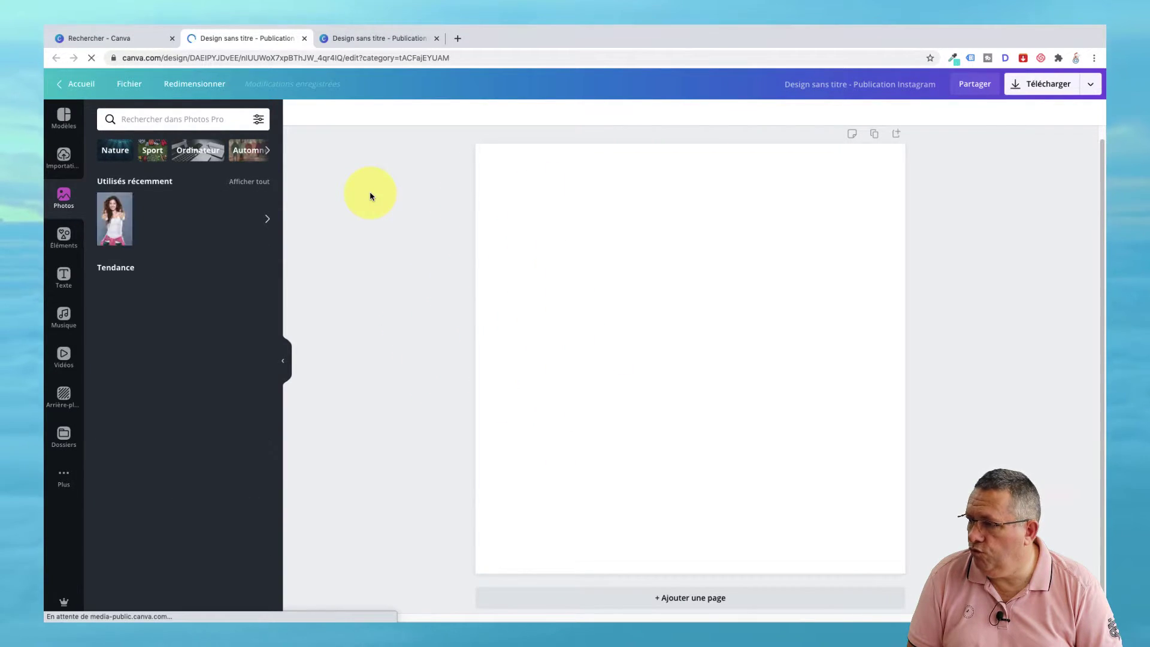
{"action": "scroll", "coordinate": [233, 398], "scroll_direction": "down", "scroll_amount": 5}
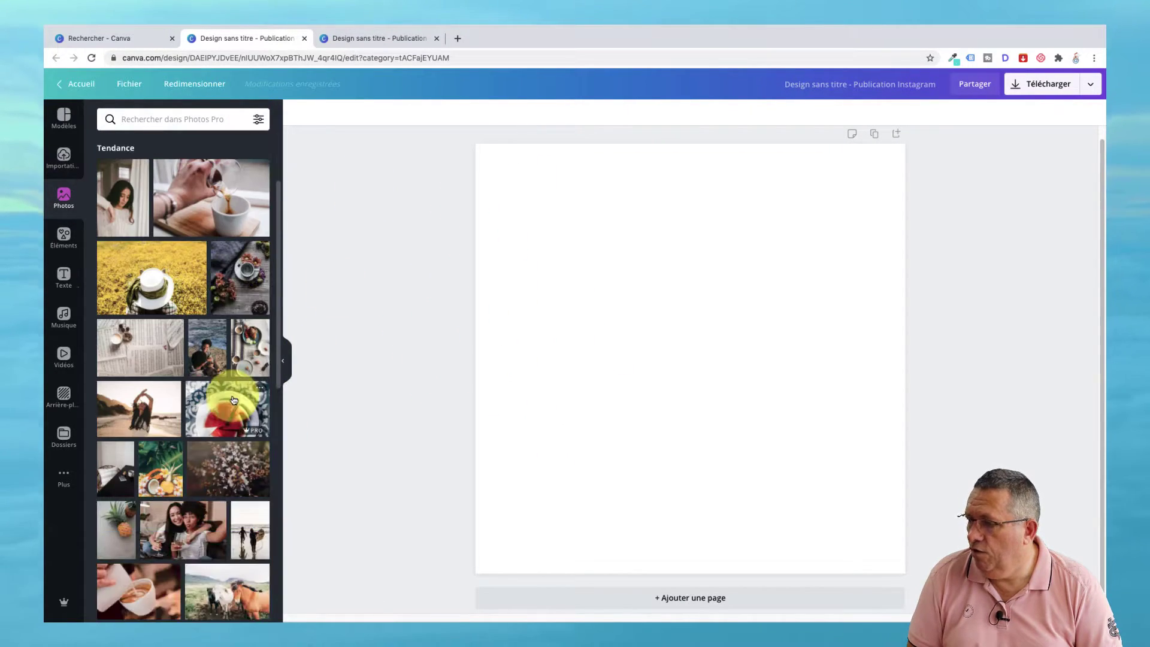
{"action": "scroll", "coordinate": [233, 399], "scroll_direction": "down", "scroll_amount": 5}
{"action": "scroll", "coordinate": [233, 399], "scroll_direction": "up", "scroll_amount": 10}
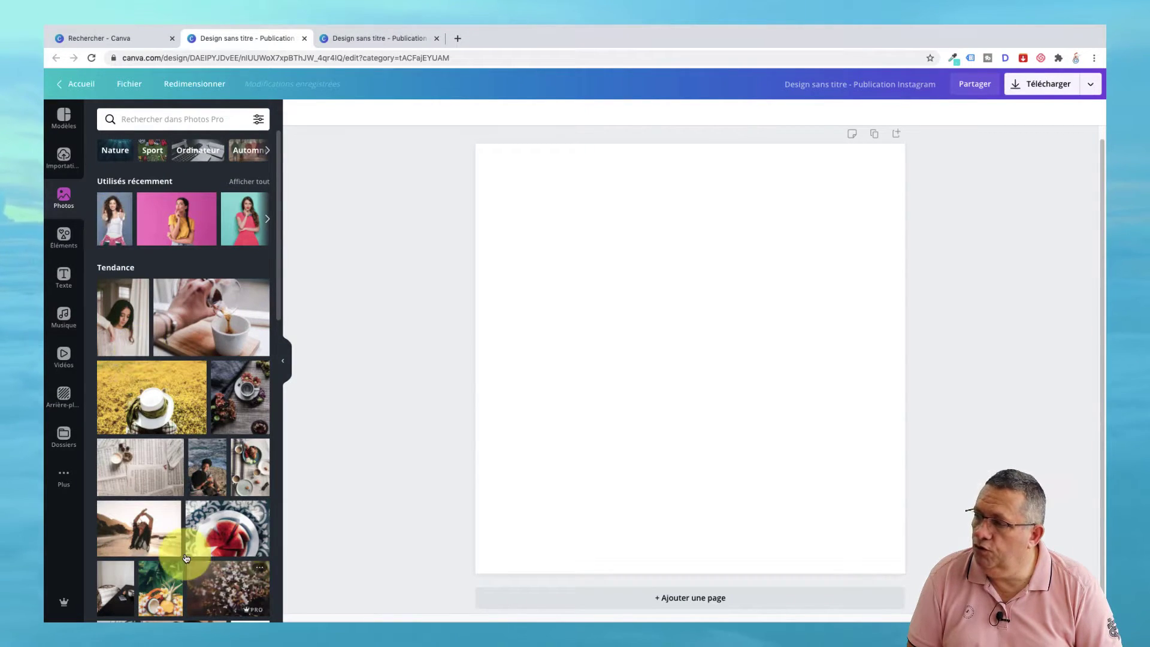
{"action": "left_click", "coordinate": [173, 121]}
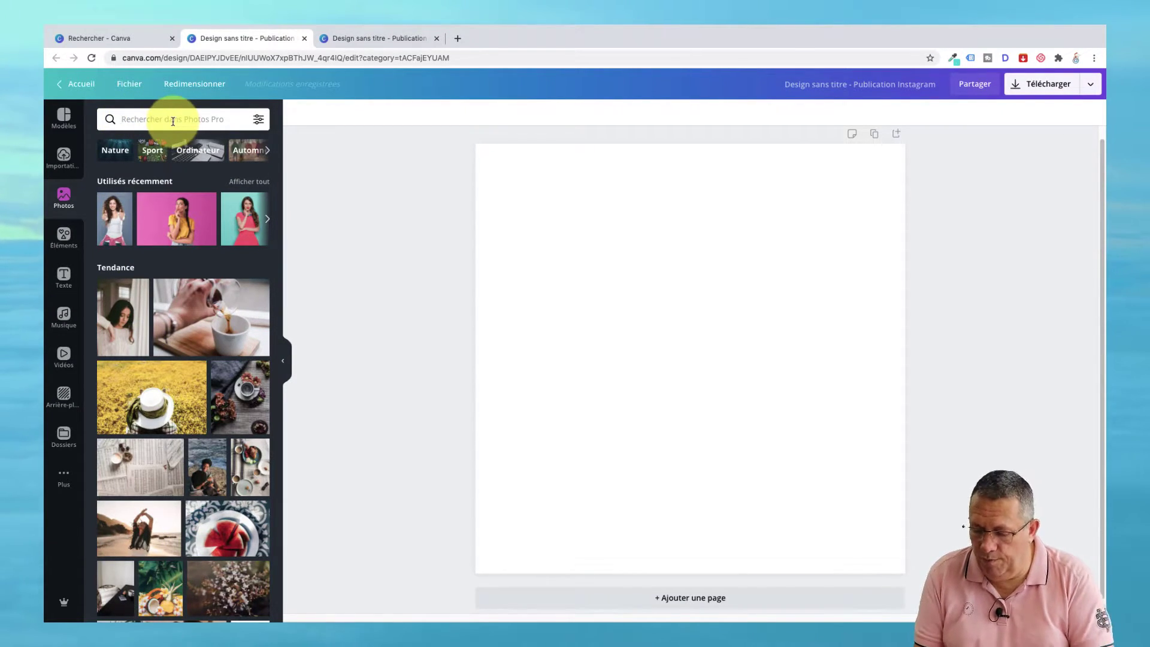
{"action": "type", "text": "woman"}
{"action": "key", "text": "Return"}
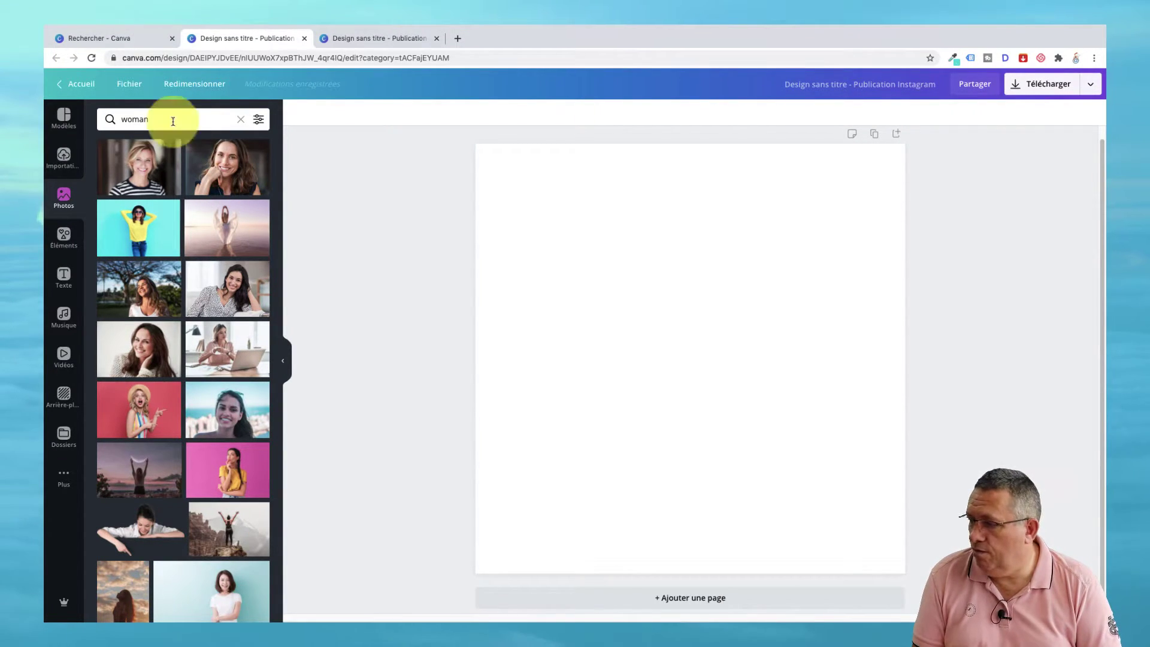
{"action": "scroll", "coordinate": [181, 252], "scroll_direction": "down", "scroll_amount": 1}
{"action": "scroll", "coordinate": [182, 253], "scroll_direction": "down", "scroll_amount": 5}
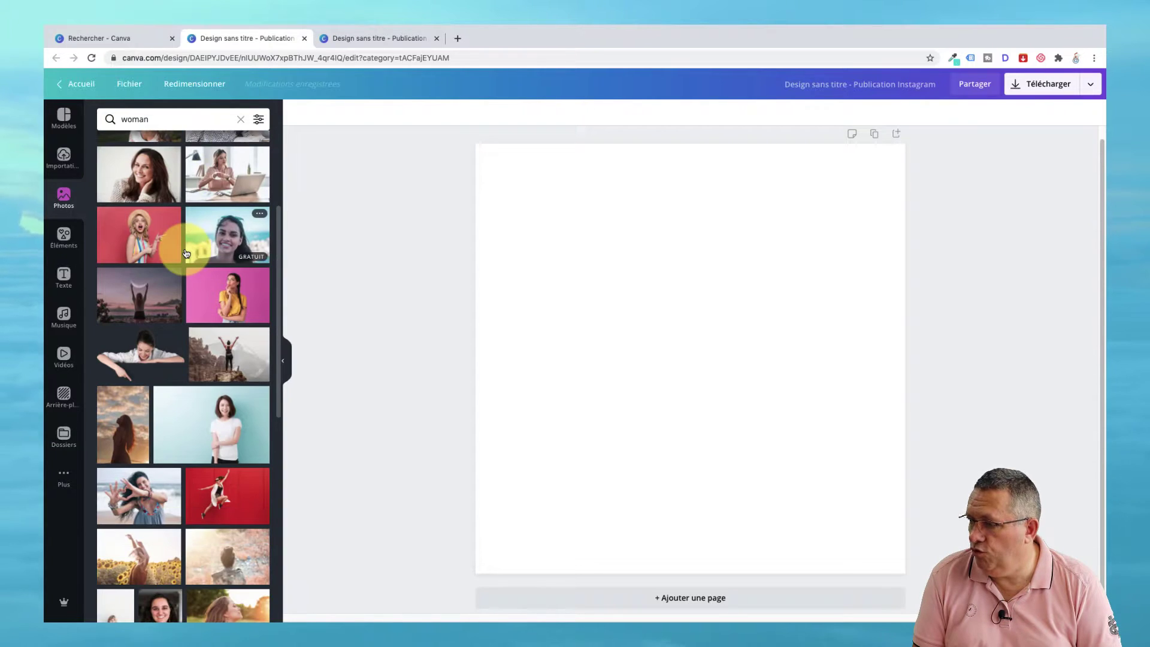
{"action": "scroll", "coordinate": [229, 258], "scroll_direction": "up", "scroll_amount": 5}
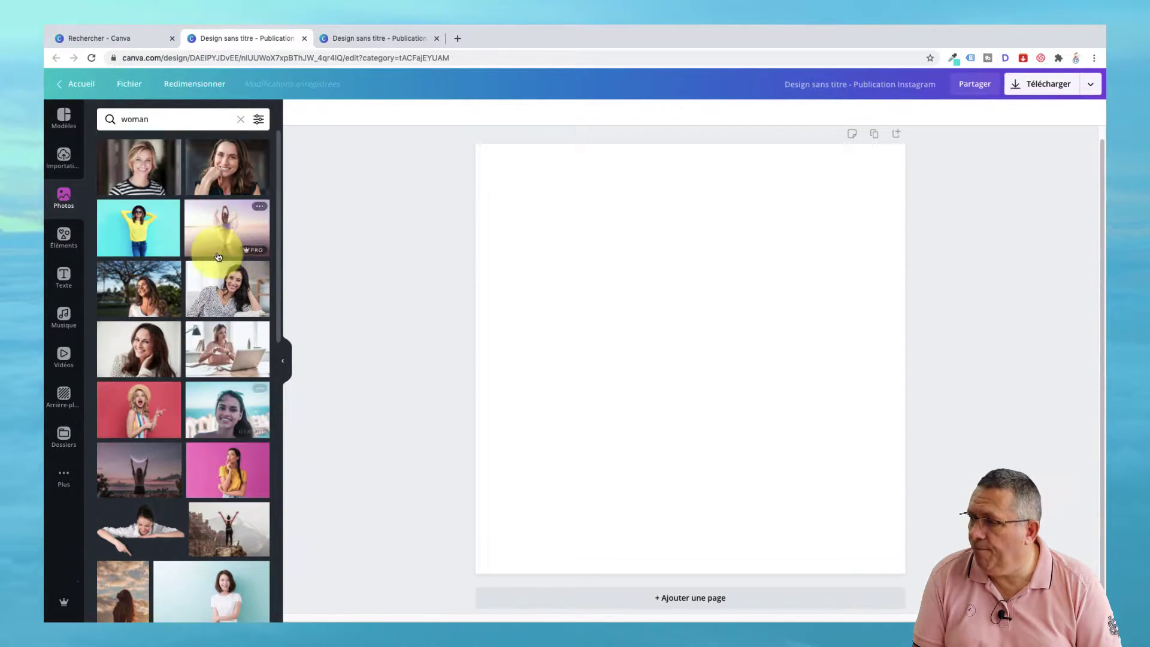
{"action": "left_click", "coordinate": [240, 122]}
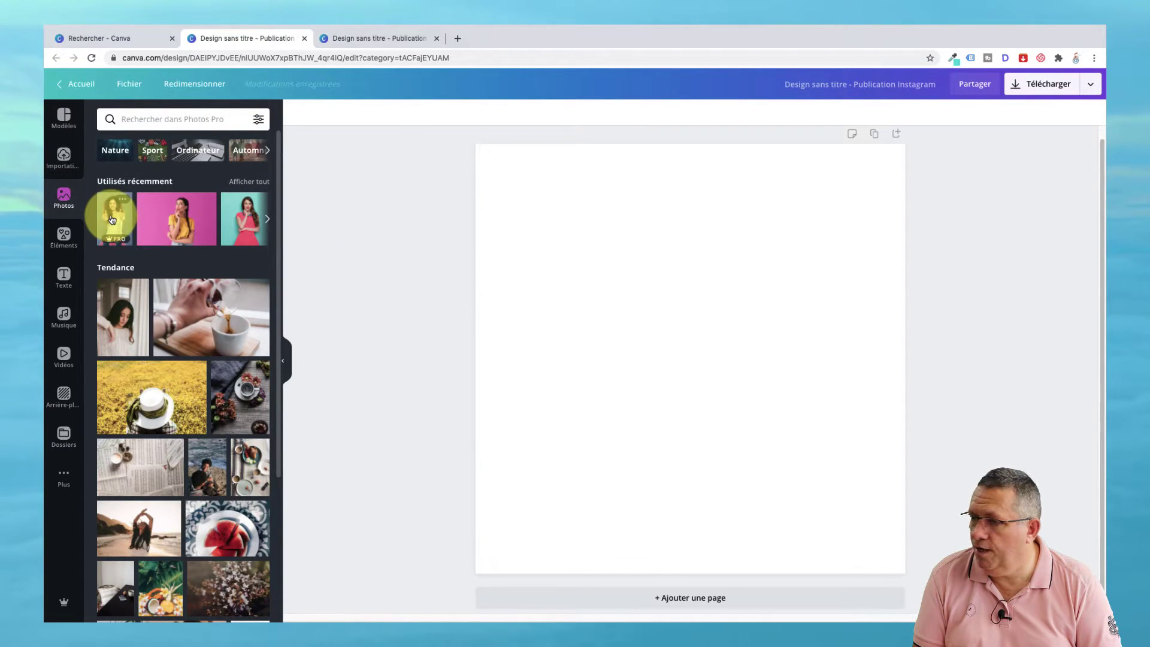
Add the recently used photo of the curly-haired woman giving two thumbs up and shift it toward the page's lower left
{"action": "left_click", "coordinate": [112, 219]}
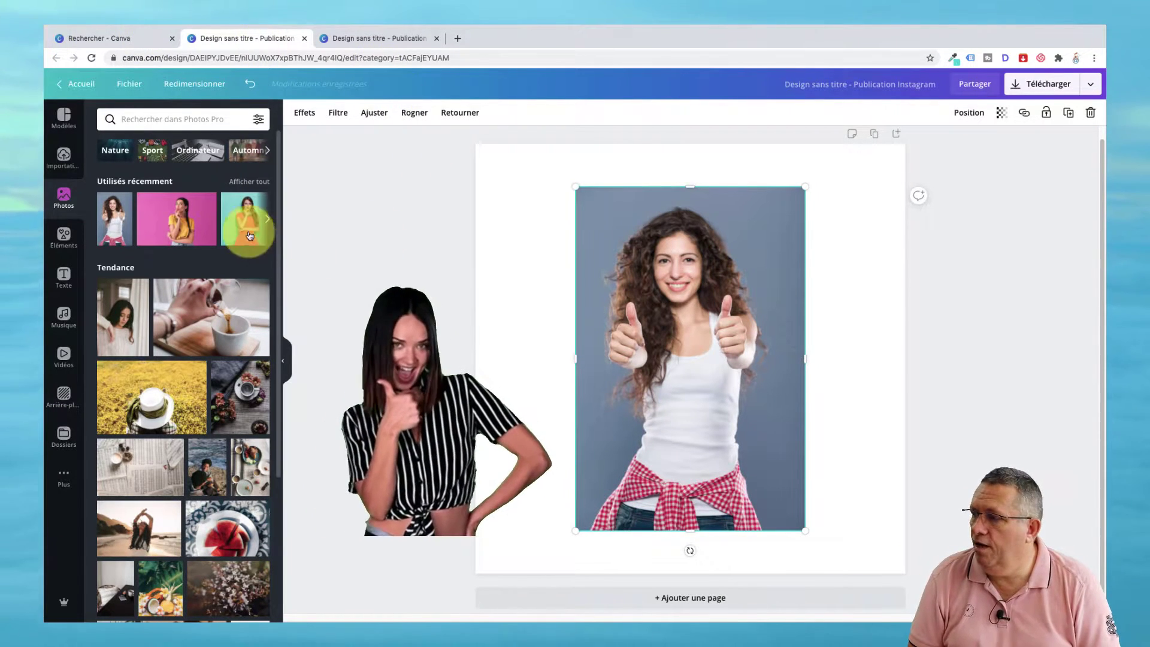
{"action": "mouse_move", "coordinate": [636, 411]}
{"action": "left_mouse_down"}
{"action": "mouse_move", "coordinate": [688, 372]}
{"action": "mouse_move", "coordinate": [629, 403]}
{"action": "left_mouse_up"}
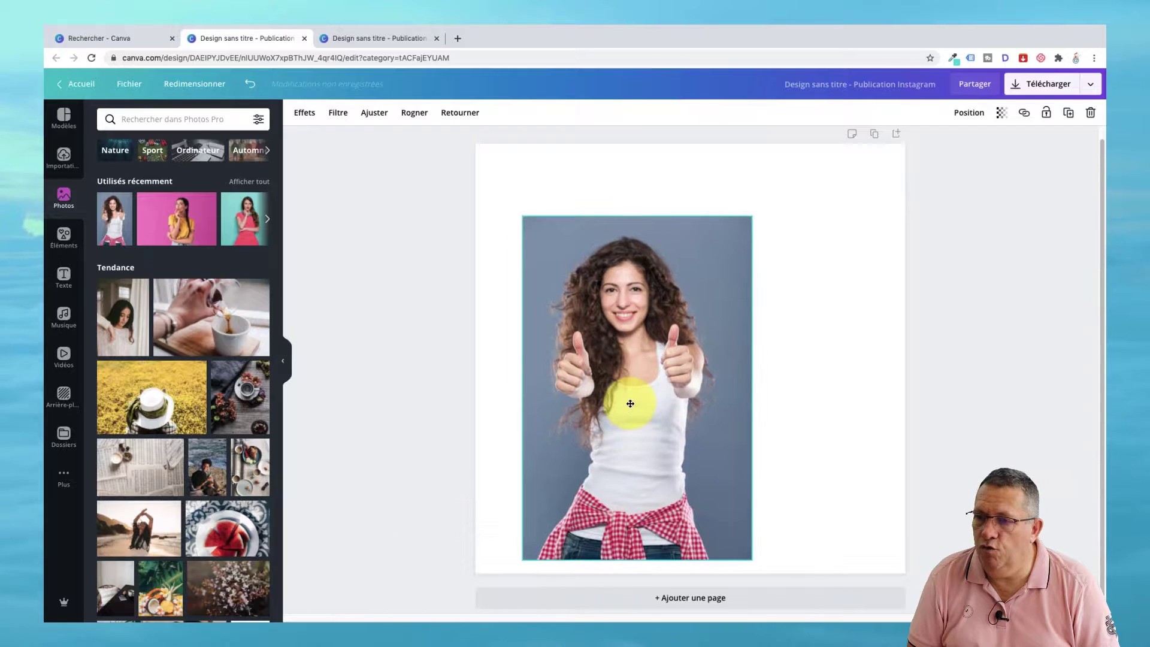
Duplicate the thumbs-up photo and arrange the two copies side by side on the page
{"action": "left_click", "coordinate": [1068, 113]}
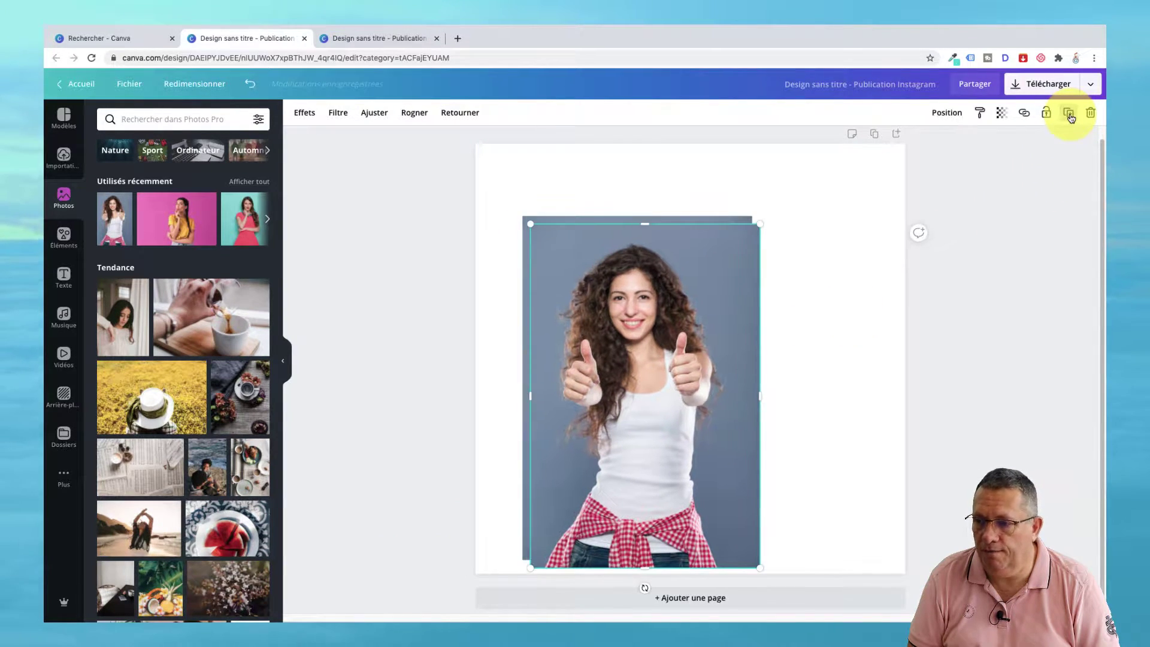
{"action": "left_click_drag", "start_coordinate": [663, 367], "coordinate": [817, 365]}
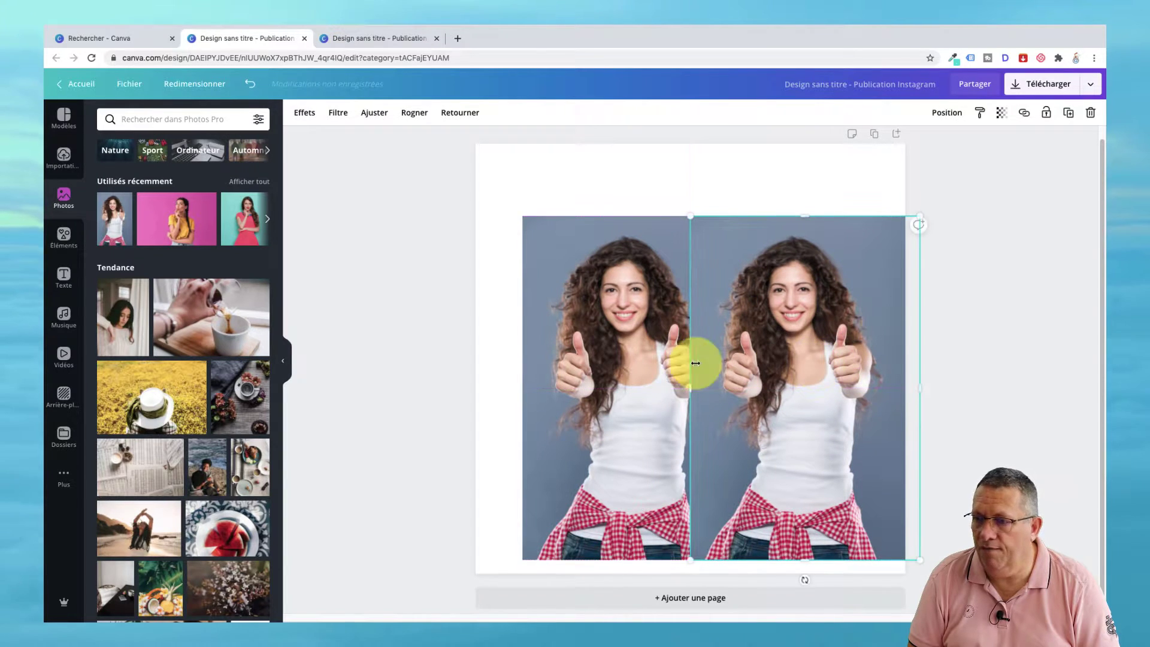
{"action": "left_click_drag", "start_coordinate": [595, 367], "coordinate": [561, 380]}
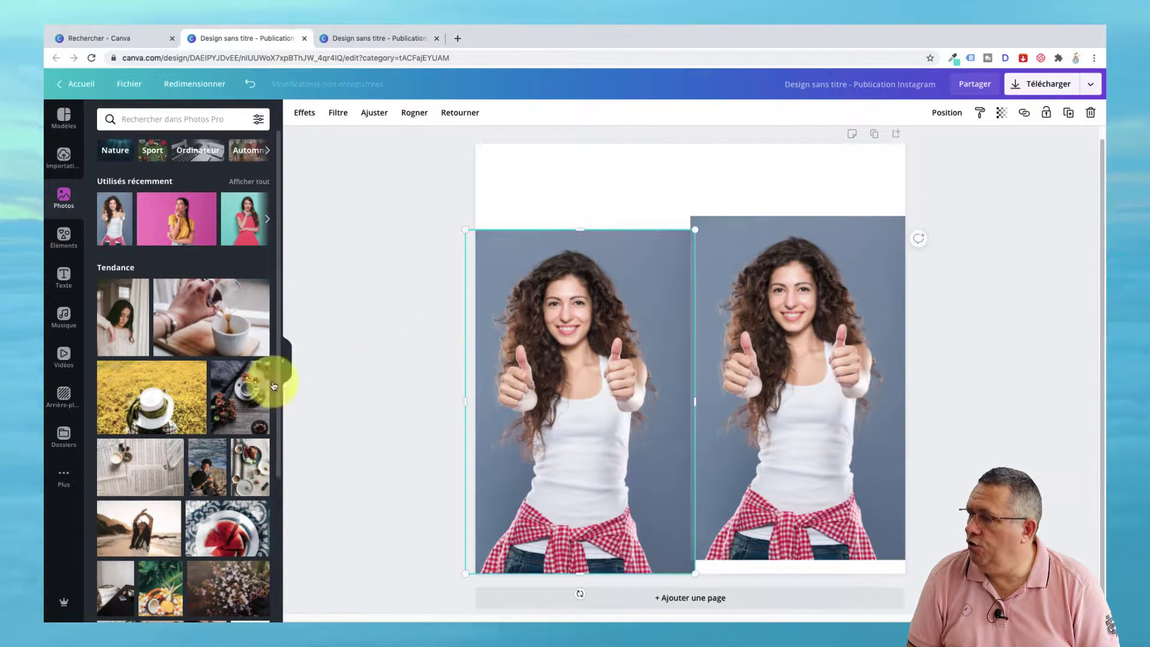
Add a circular frame to the page and move the two photos lower and outward on either side of it
{"action": "left_click", "coordinate": [63, 239]}
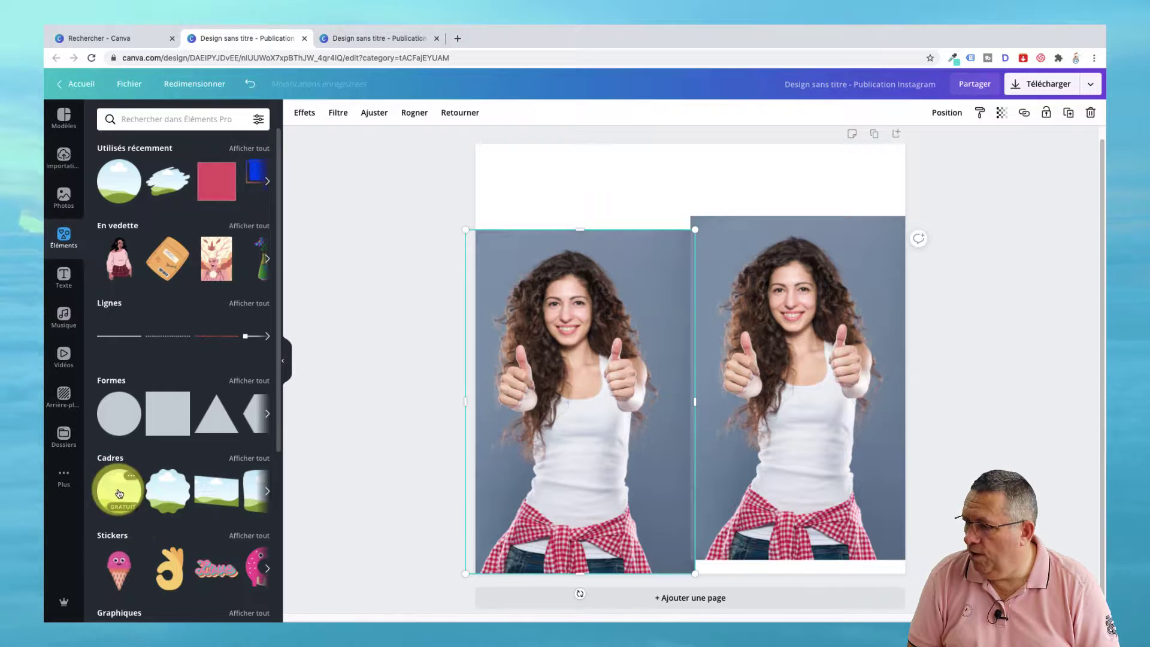
{"action": "left_click", "coordinate": [119, 493]}
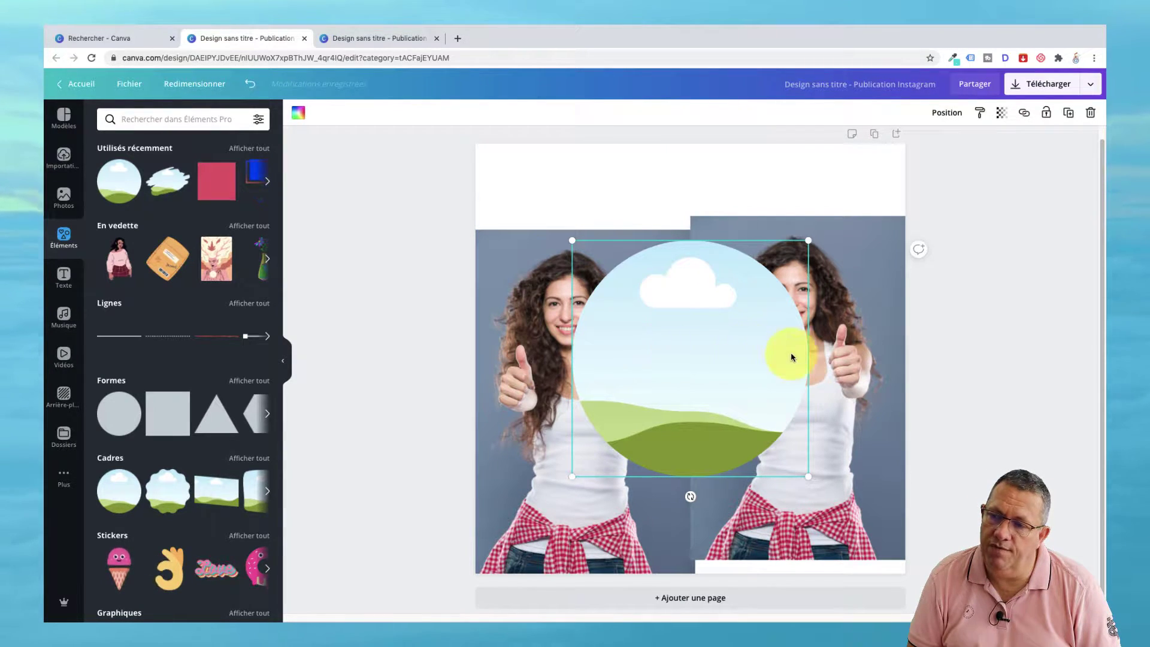
{"action": "left_click_drag", "start_coordinate": [835, 343], "coordinate": [854, 404]}
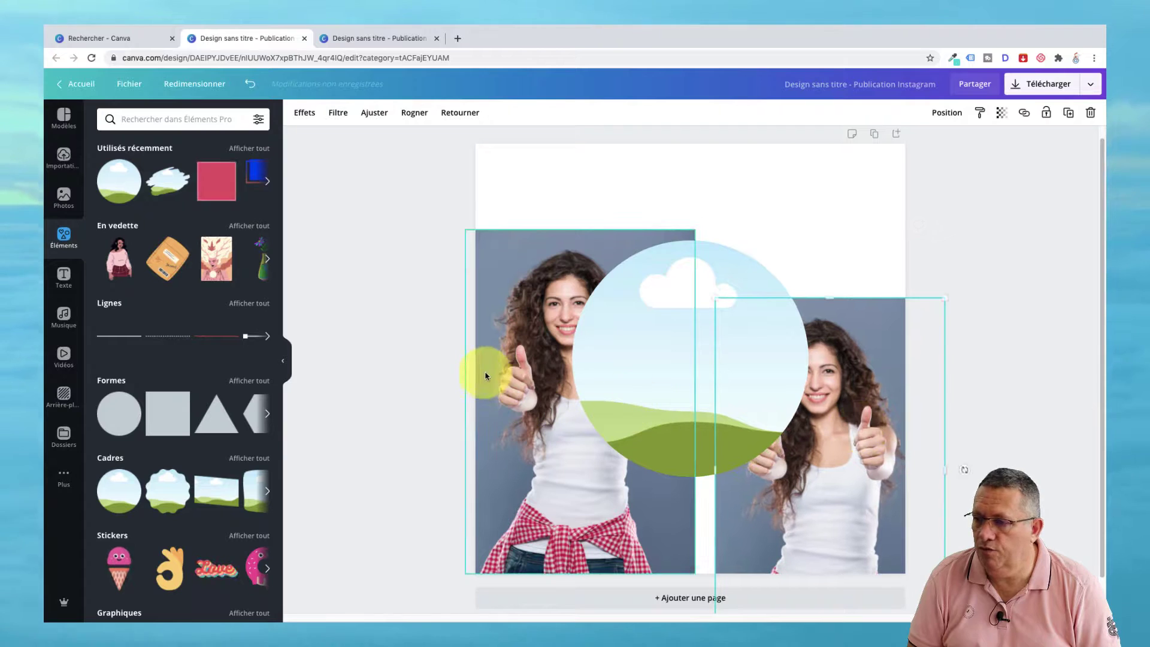
{"action": "left_click_drag", "start_coordinate": [487, 379], "coordinate": [469, 422]}
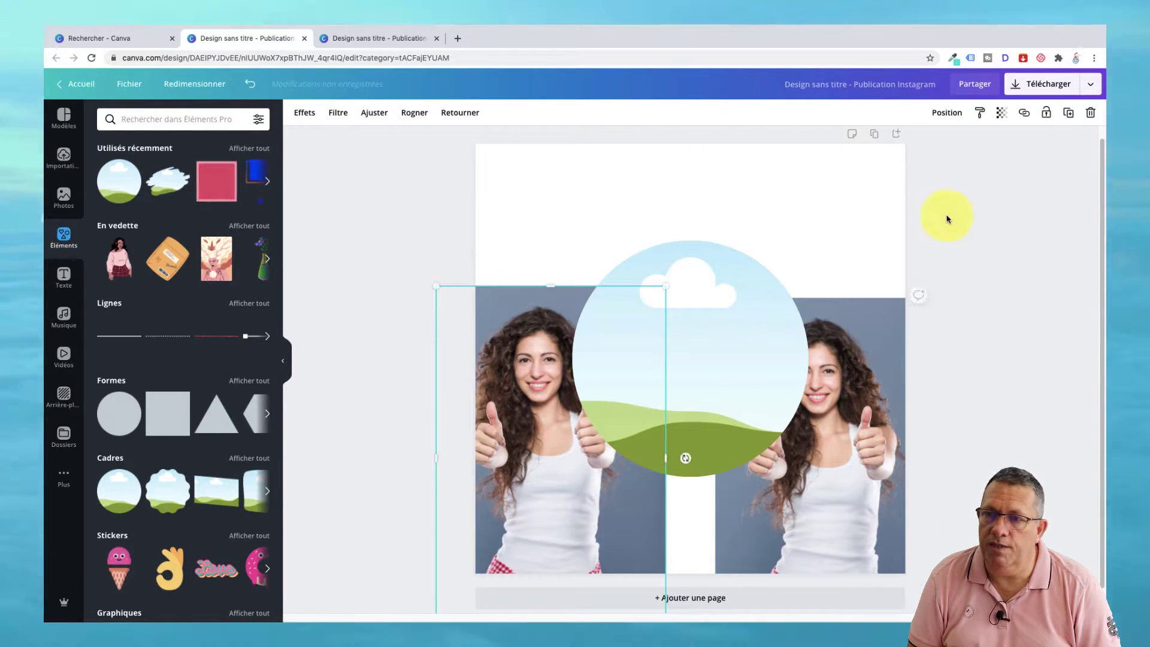
Send the circular frame backward until it lies behind both photos
{"action": "left_click", "coordinate": [948, 116]}
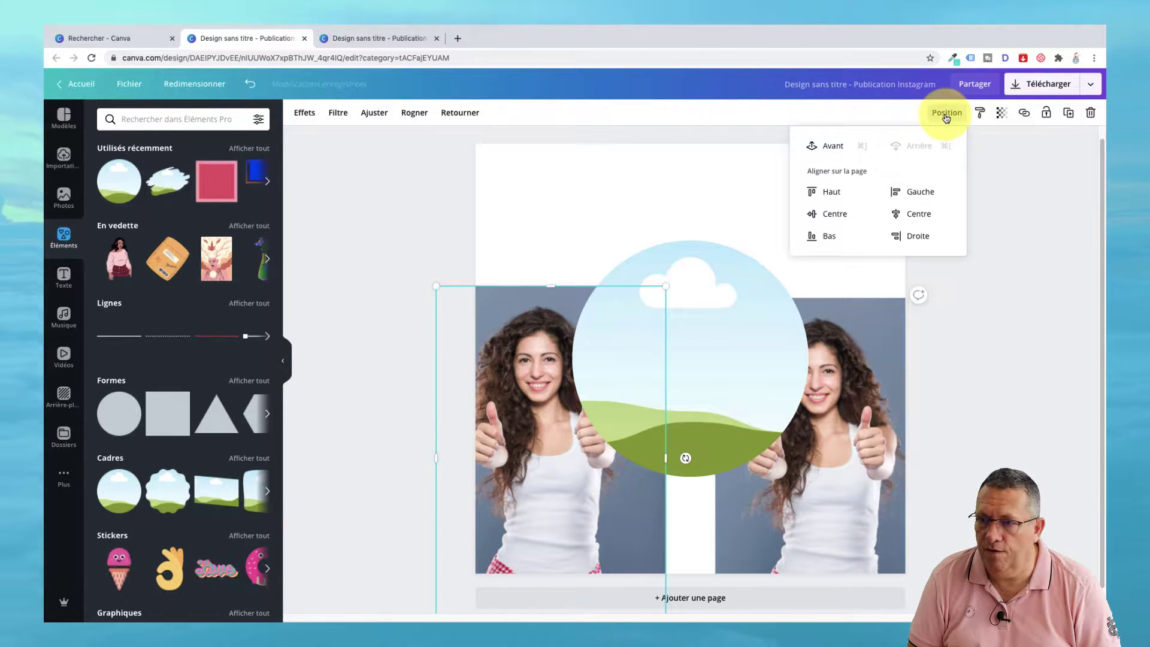
{"action": "left_click", "coordinate": [689, 269]}
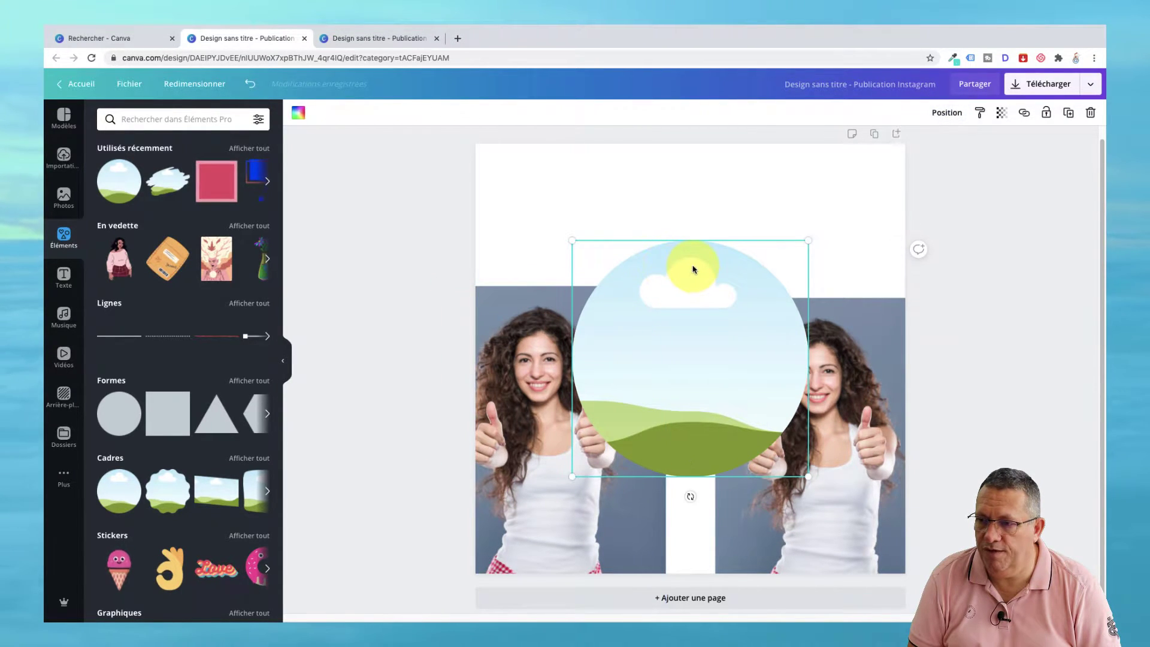
{"action": "left_click", "coordinate": [965, 113]}
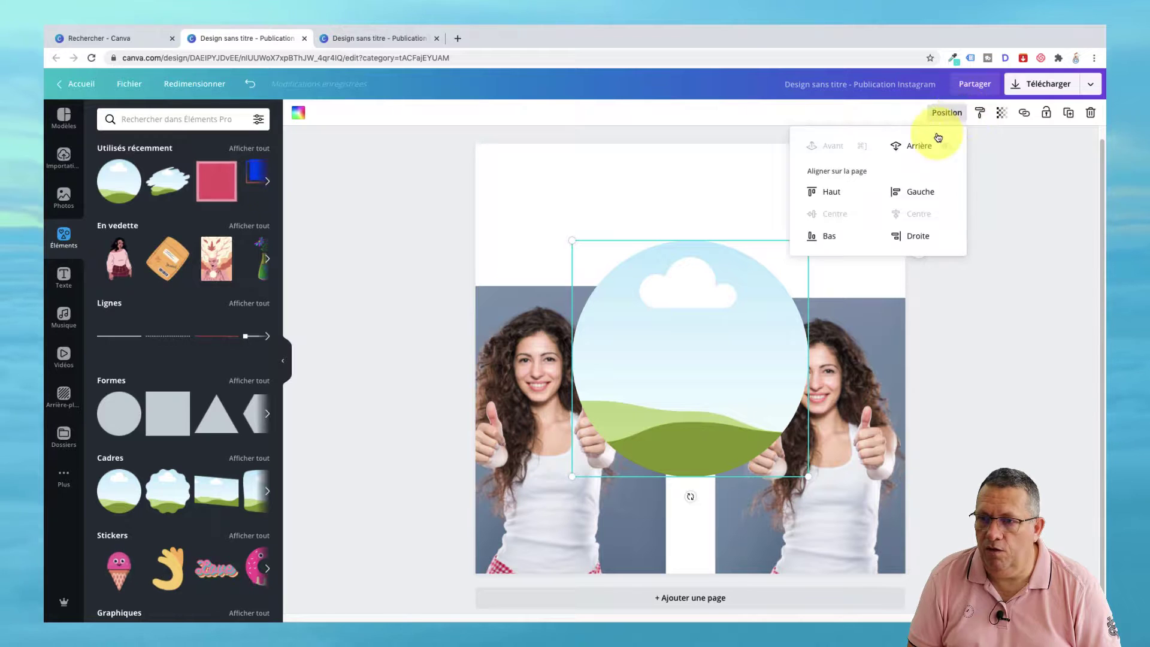
{"action": "left_click", "coordinate": [920, 147]}
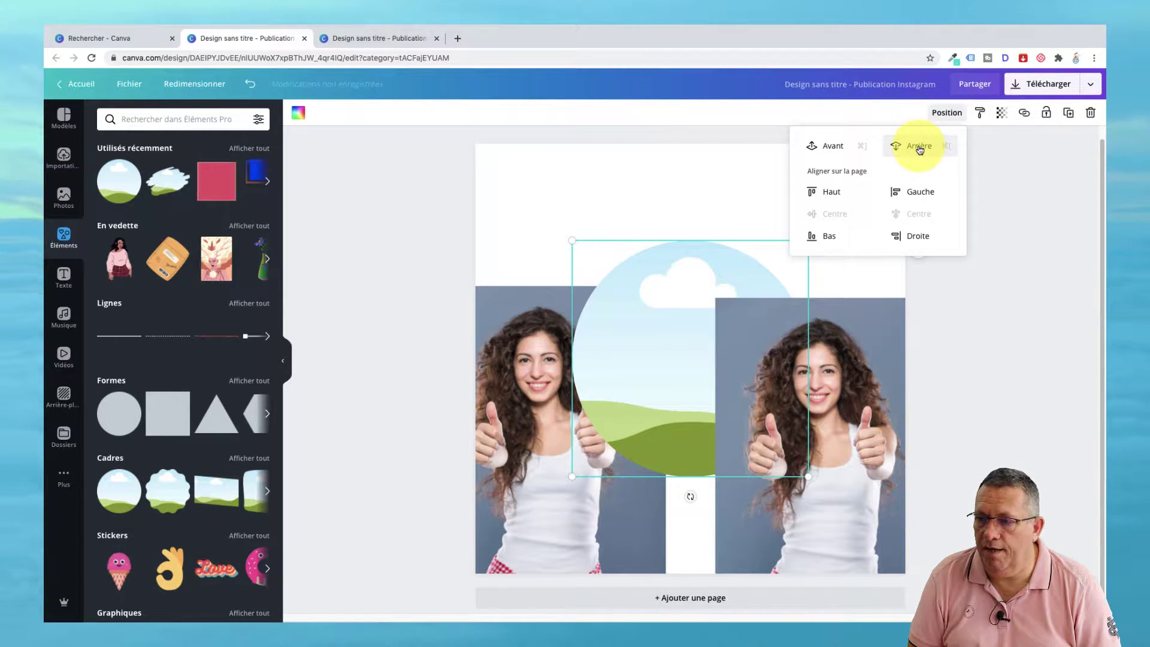
{"action": "left_click", "coordinate": [919, 148]}
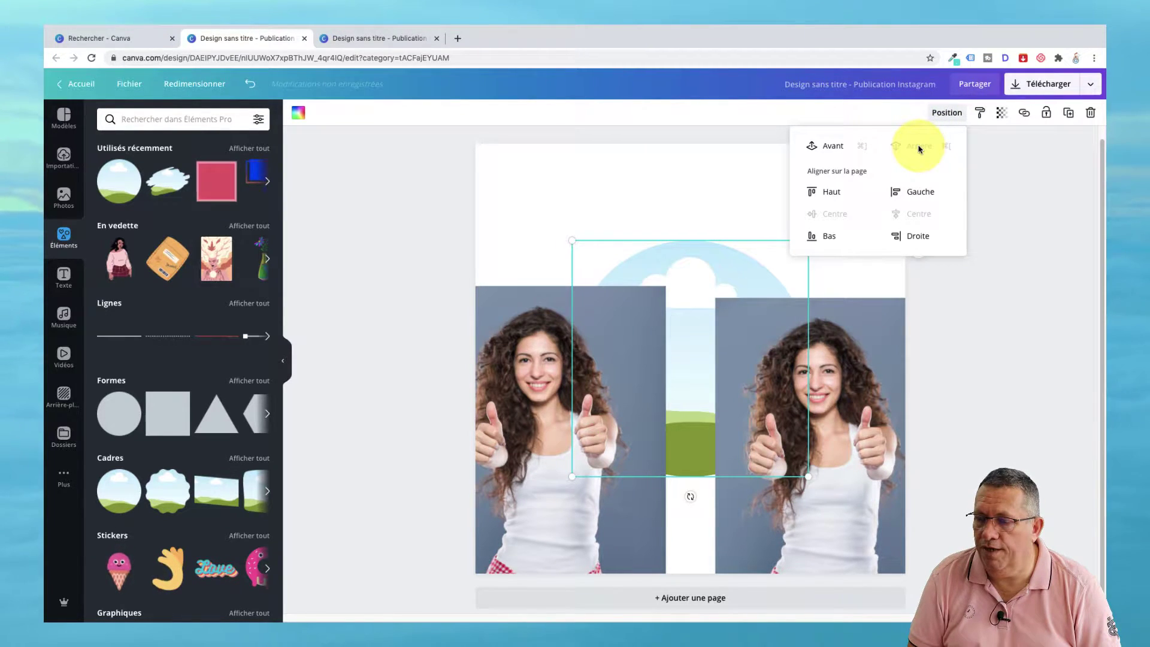
{"action": "left_click", "coordinate": [565, 185]}
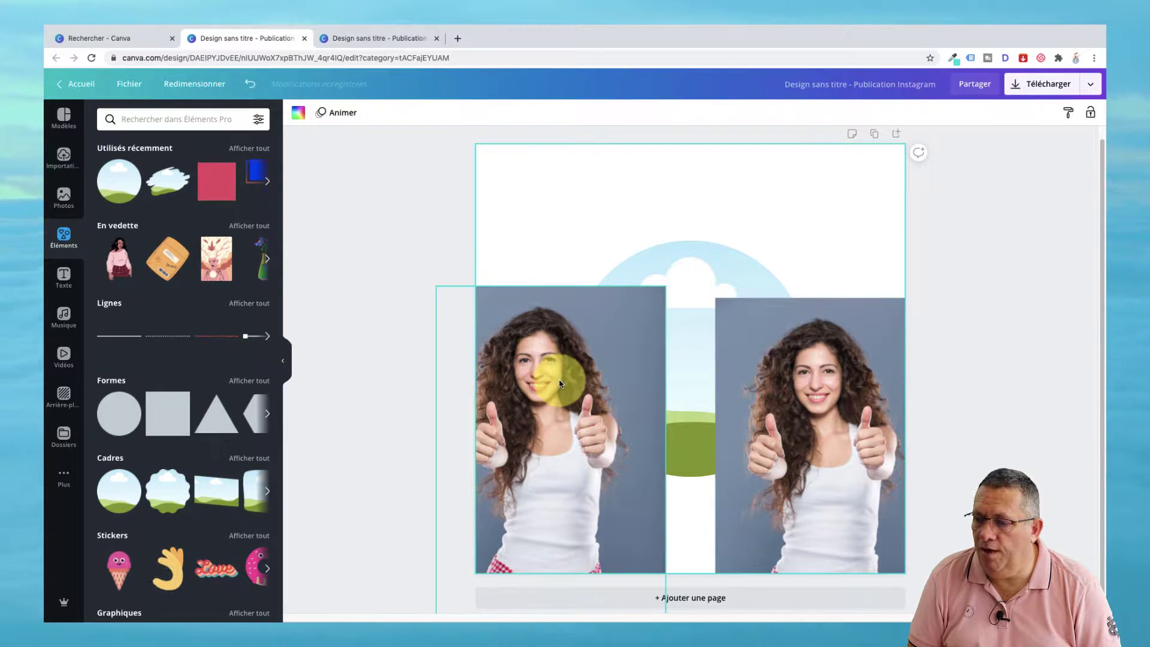
Place the left copy of the photo inside the circular frame
{"action": "left_click", "coordinate": [535, 386]}
{"action": "left_click_drag", "start_coordinate": [540, 380], "coordinate": [589, 362]}
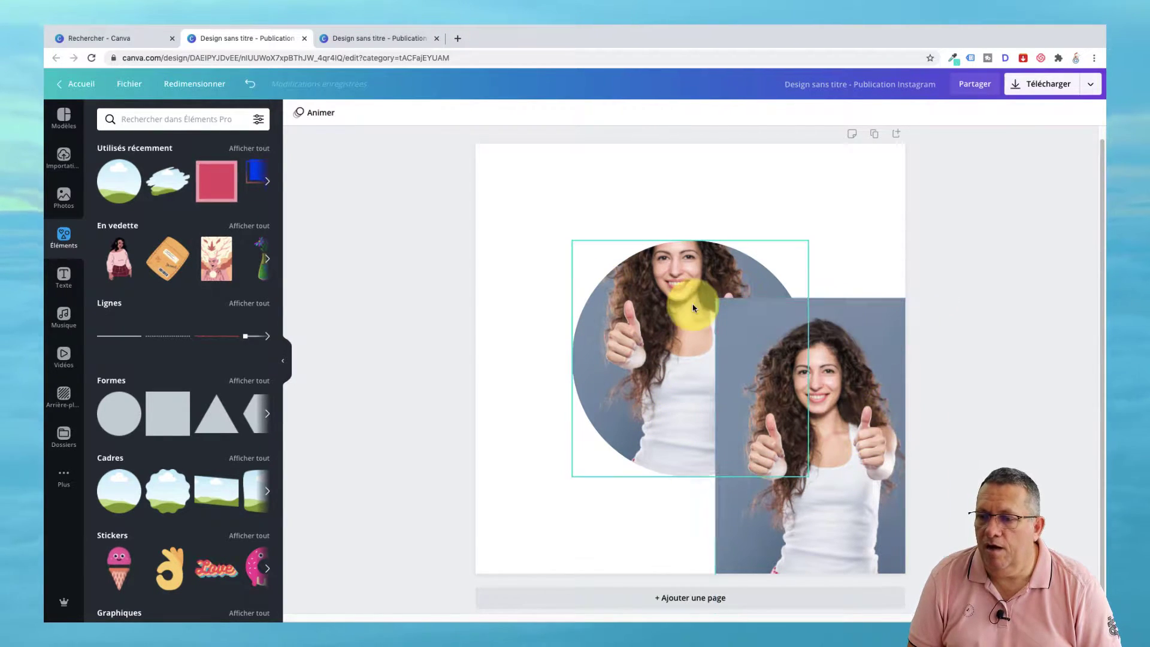
Remove the background from the right-hand copy of the photo with the background remover effect
{"action": "left_click", "coordinate": [891, 358]}
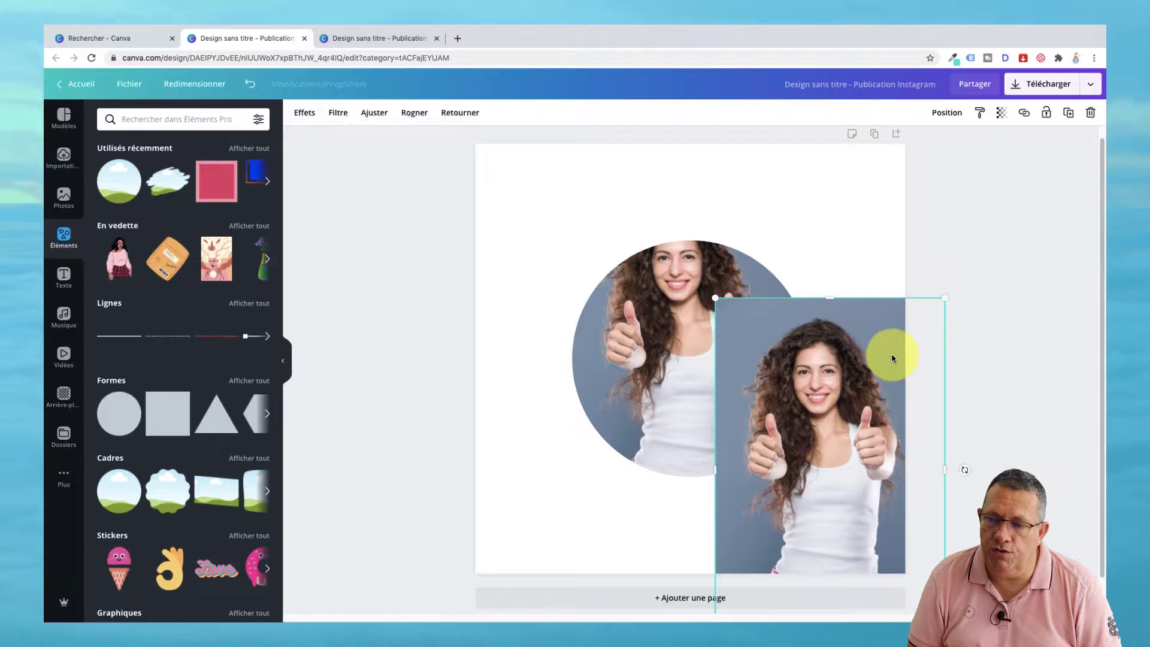
{"action": "left_click", "coordinate": [309, 119]}
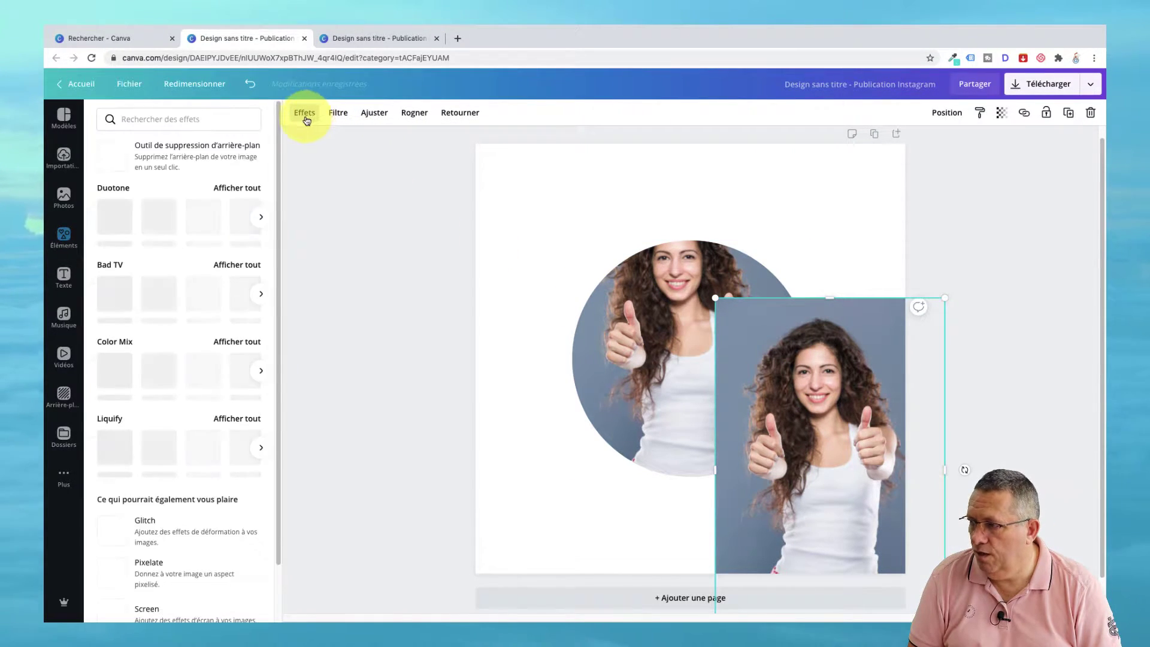
{"action": "left_click", "coordinate": [172, 157]}
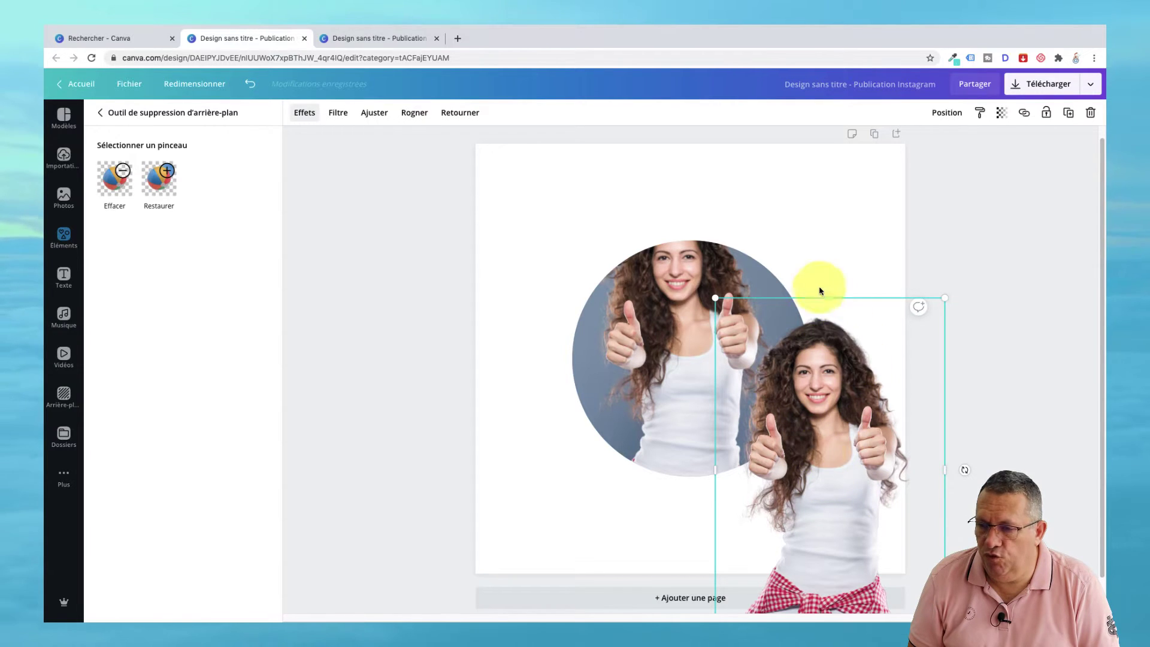
Shift the photo inside the circular frame upward so the circle crops off the woman's head and shows her checked shirt
{"action": "left_click", "coordinate": [658, 289]}
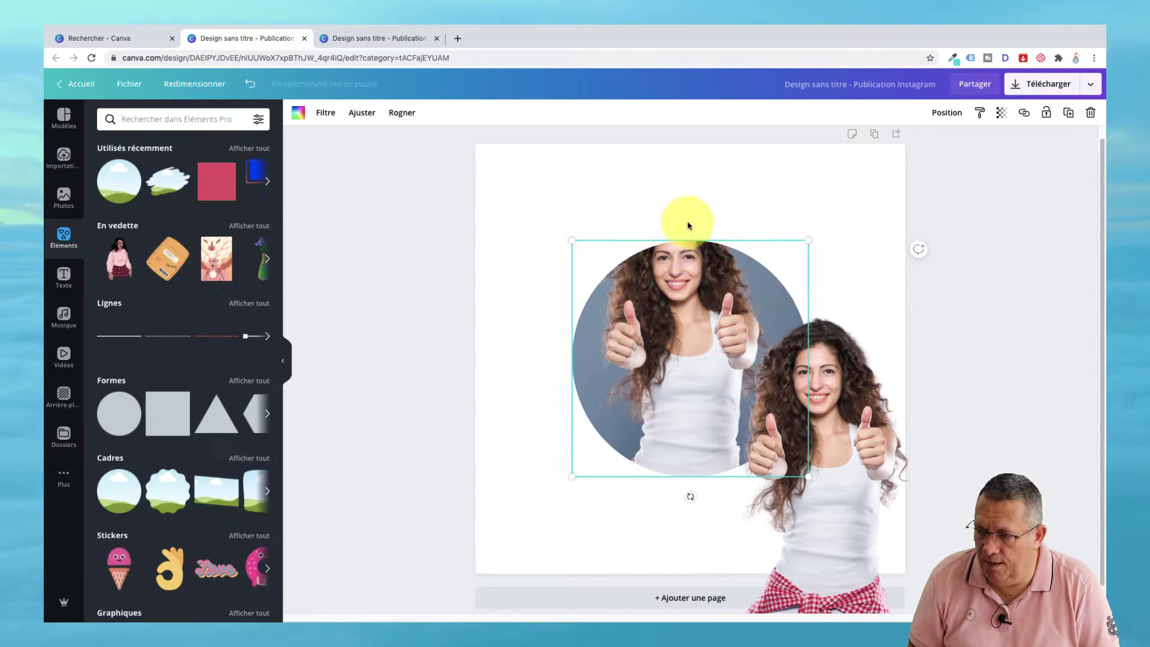
{"action": "double_click", "coordinate": [664, 323]}
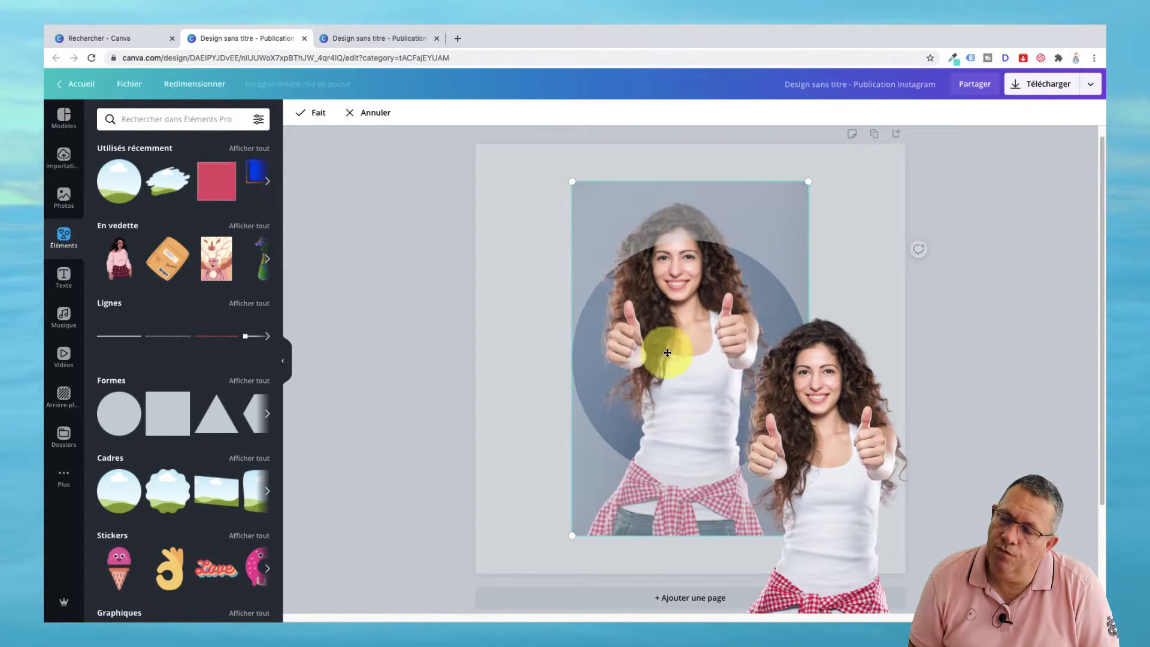
{"action": "left_click_drag", "start_coordinate": [662, 432], "coordinate": [663, 367]}
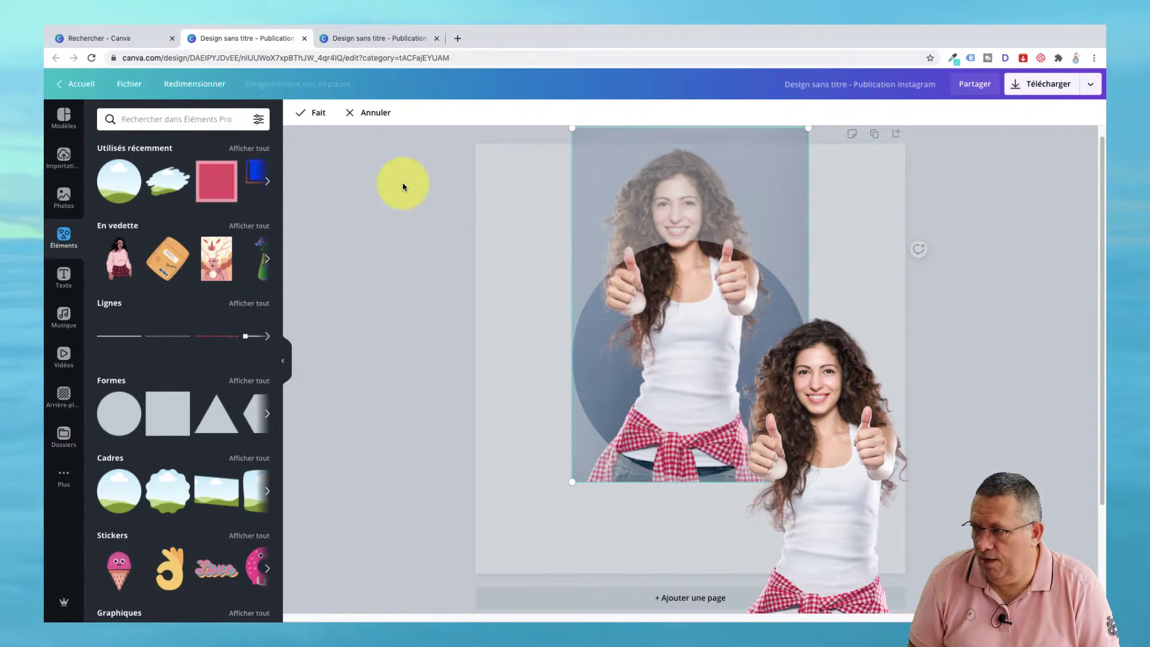
{"action": "left_click", "coordinate": [317, 119]}
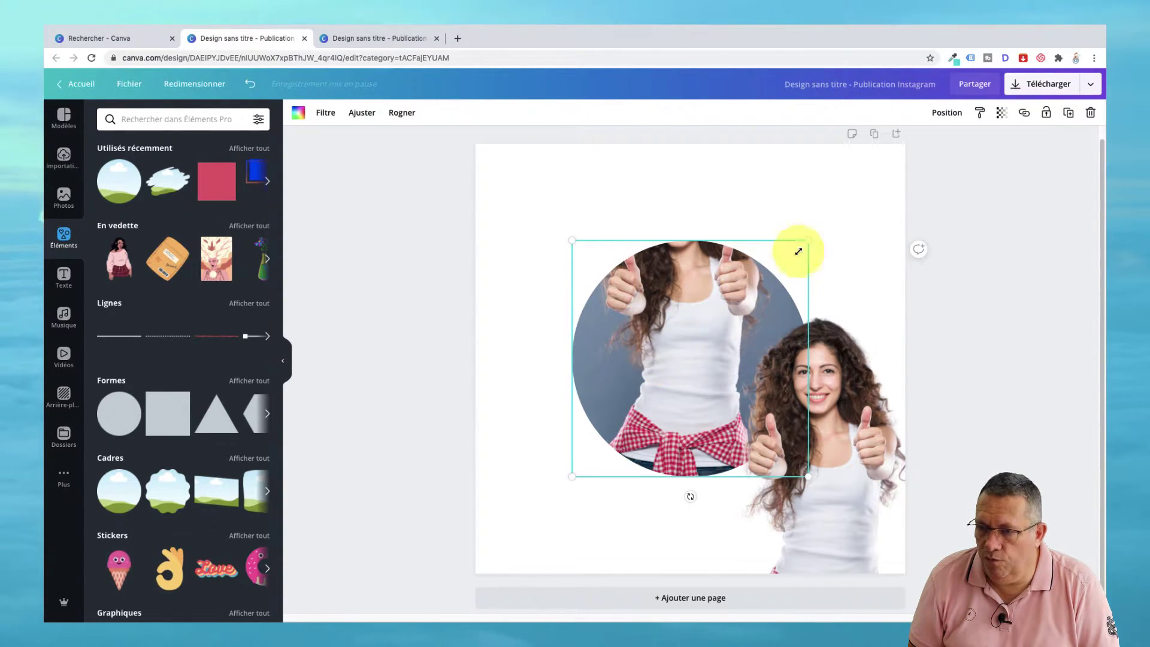
Make the circular frame smaller and lower on the page, and slightly enlarge and recentre the photo inside it
{"action": "left_click_drag", "start_coordinate": [807, 242], "coordinate": [767, 282]}
{"action": "left_click_drag", "start_coordinate": [672, 376], "coordinate": [681, 420]}
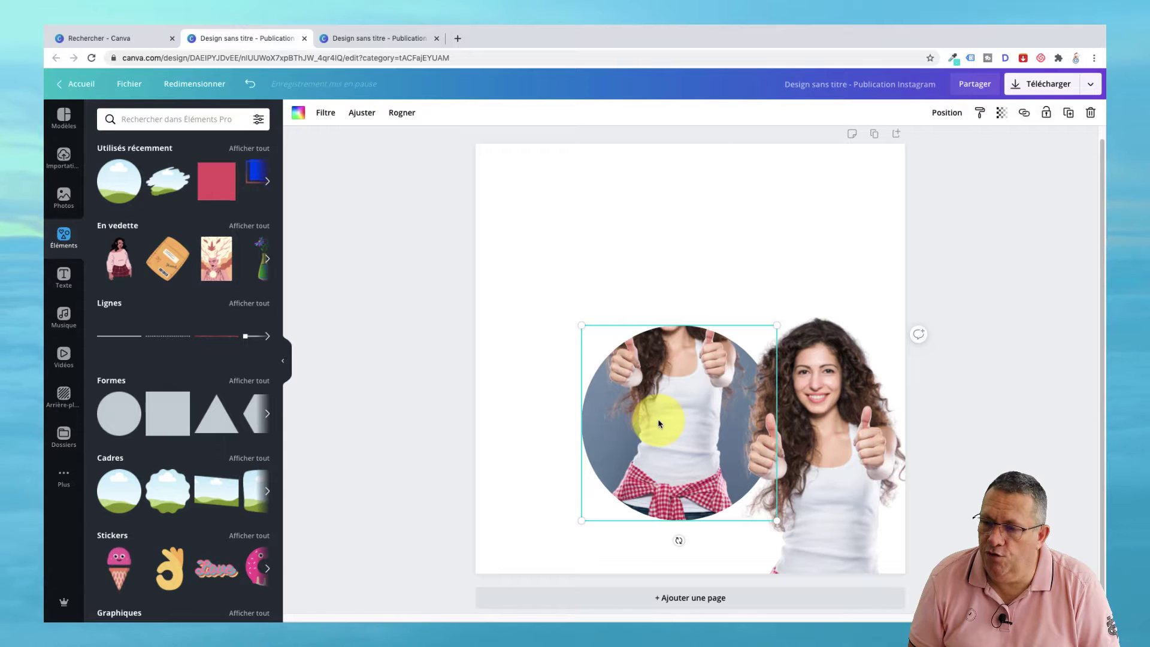
{"action": "double_click", "coordinate": [658, 424]}
{"action": "left_click_drag", "start_coordinate": [662, 417], "coordinate": [581, 229]}
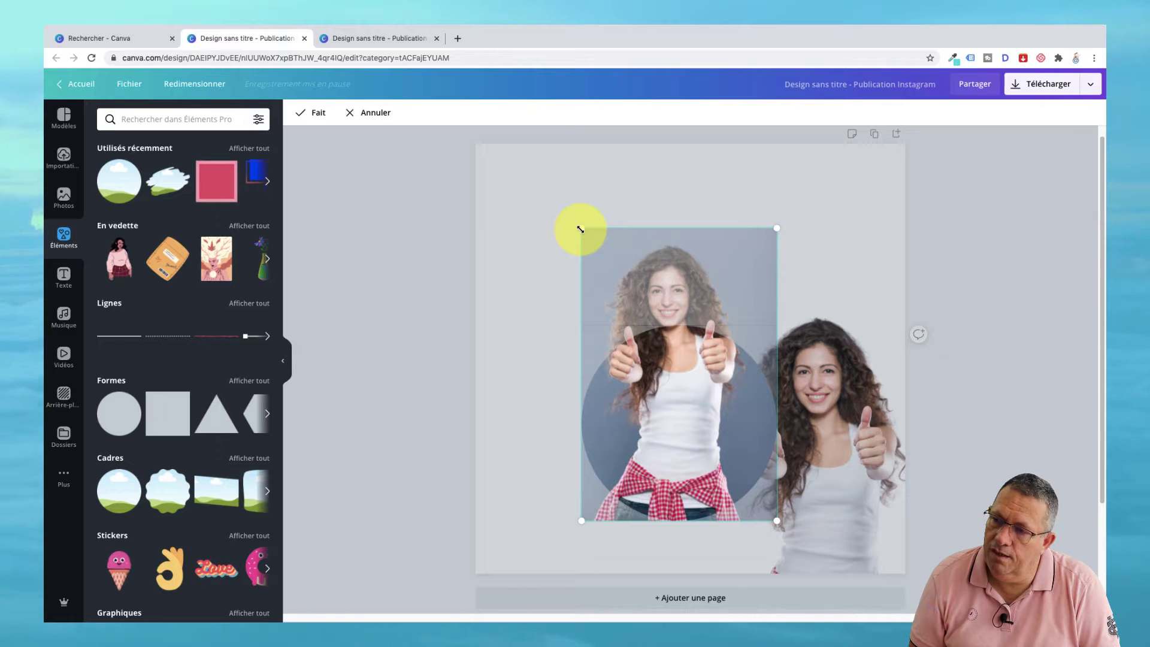
{"action": "left_click_drag", "start_coordinate": [580, 229], "coordinate": [555, 204]}
{"action": "left_click_drag", "start_coordinate": [629, 366], "coordinate": [651, 370]}
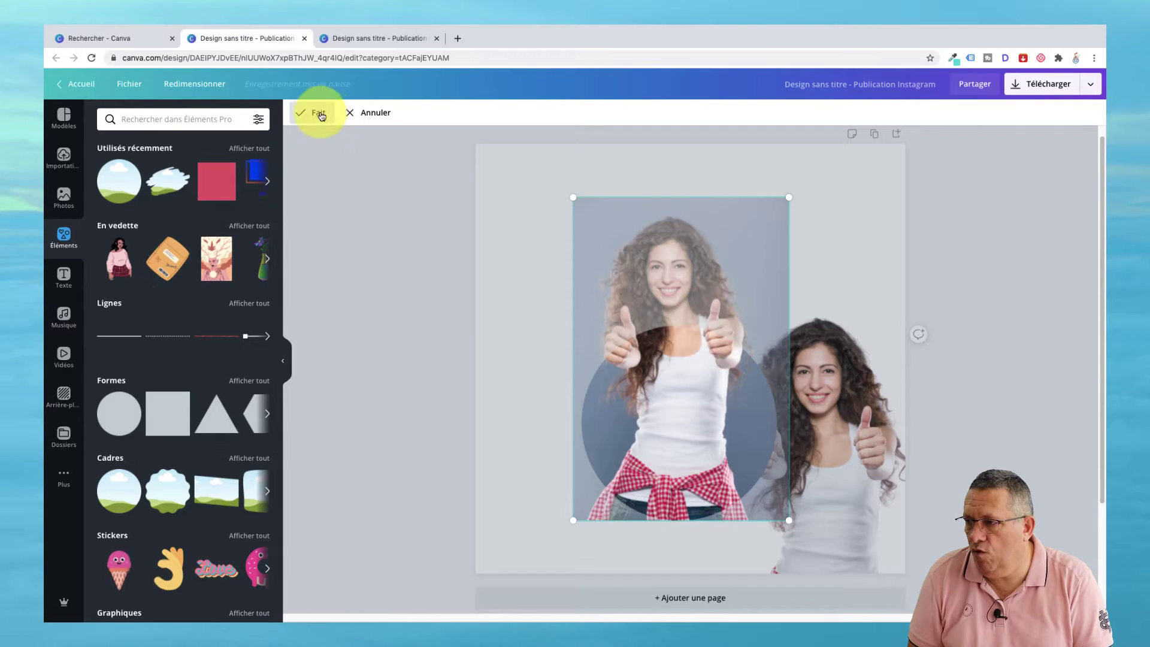
{"action": "left_click", "coordinate": [371, 240]}
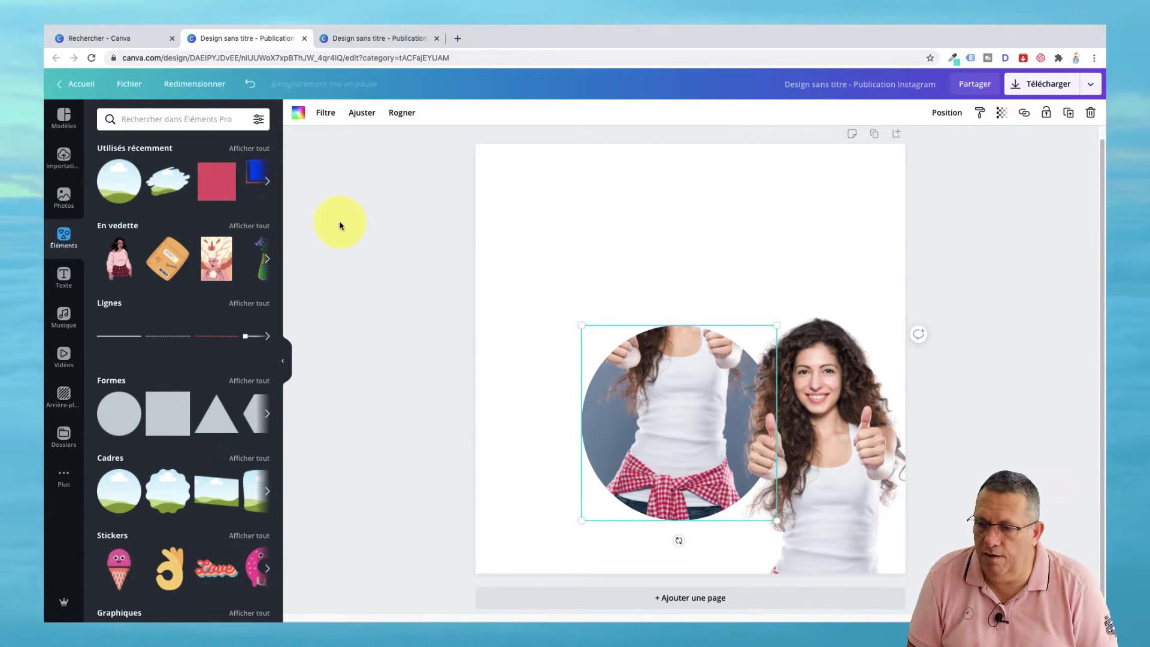
Place the background-free cut-out over the circular frame so its body overlaps the framed copy
{"action": "left_click", "coordinate": [876, 531]}
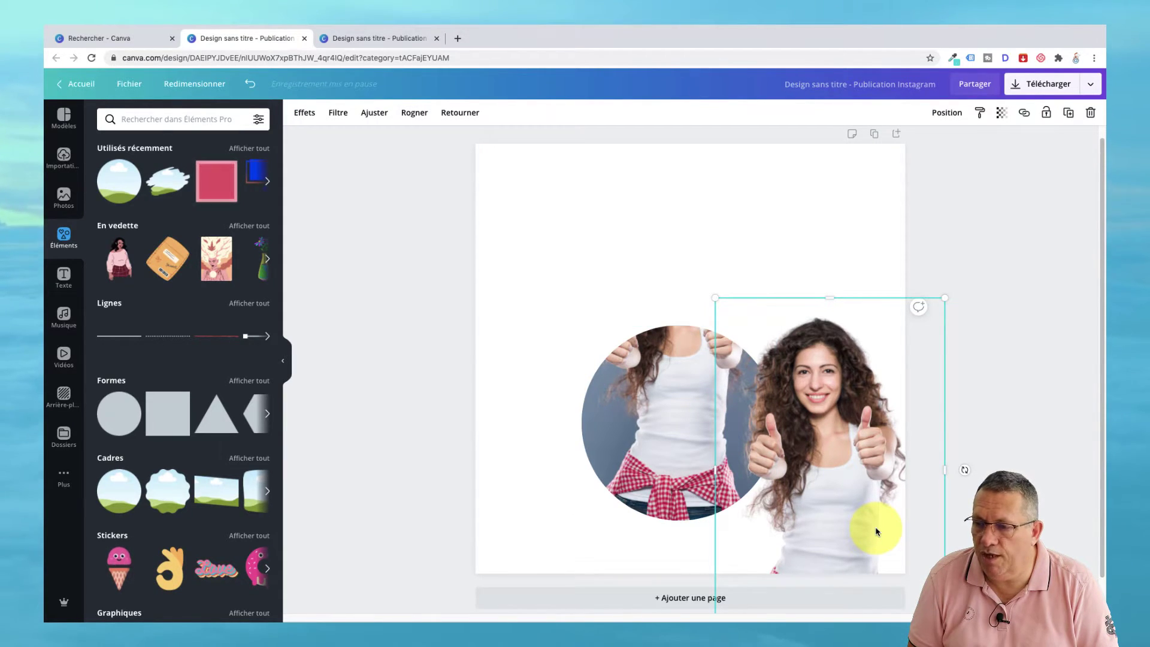
{"action": "left_click_drag", "start_coordinate": [875, 531], "coordinate": [743, 455]}
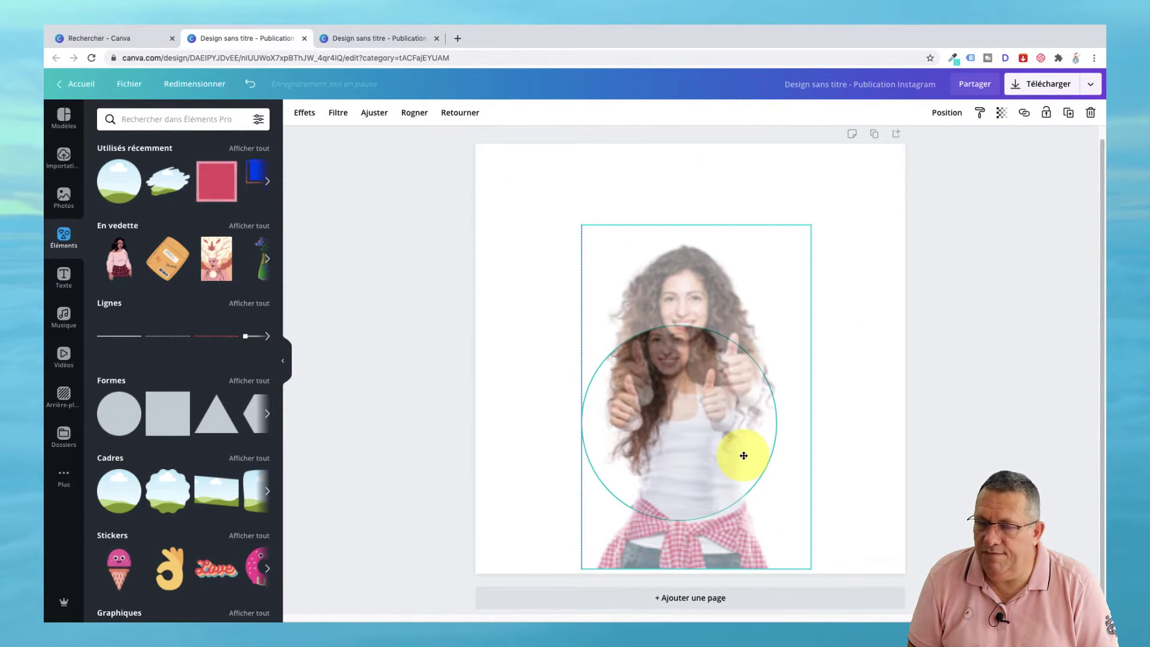
{"action": "left_click_drag", "start_coordinate": [743, 455], "coordinate": [864, 475]}
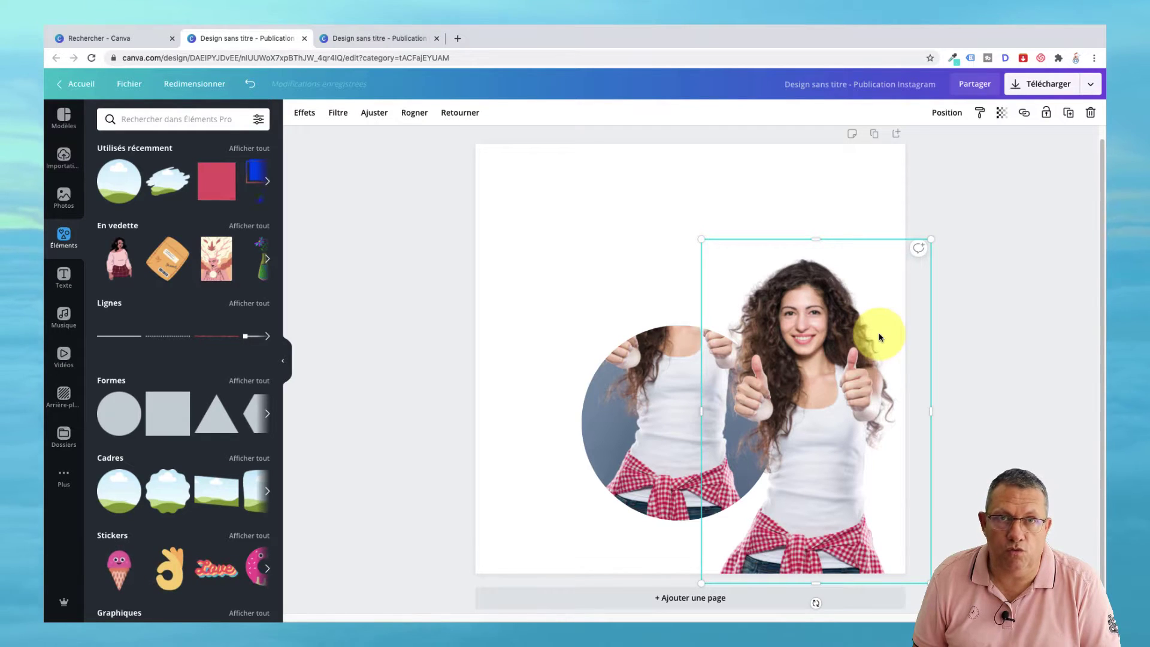
{"action": "left_click_drag", "start_coordinate": [878, 336], "coordinate": [749, 270]}
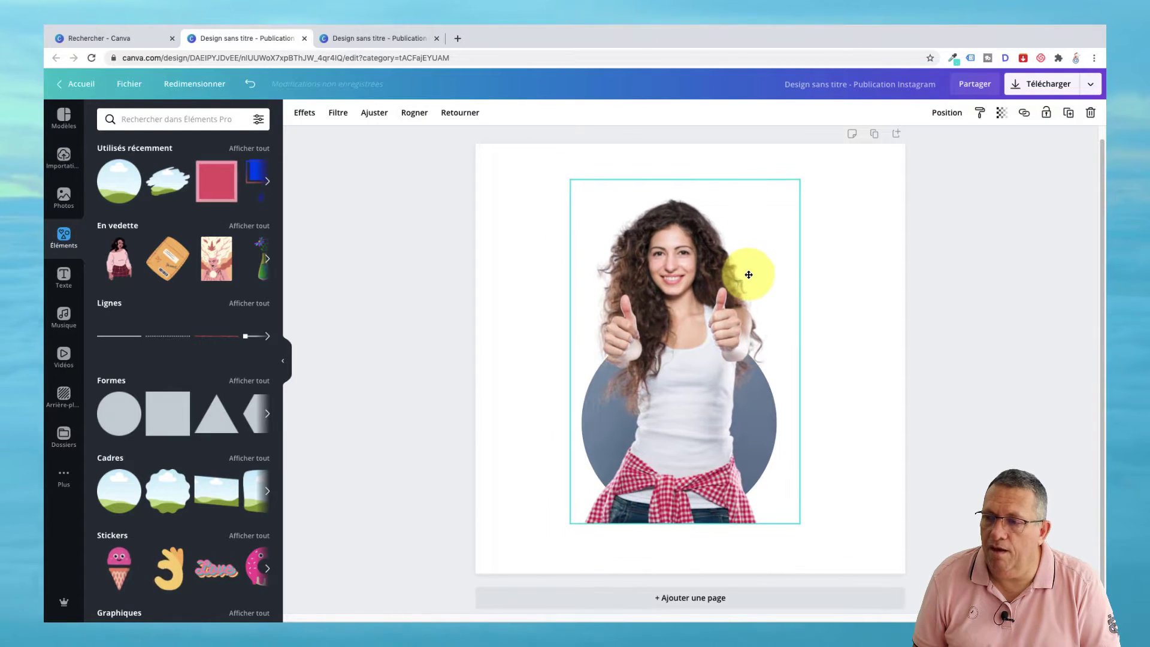
{"action": "left_click", "coordinate": [872, 285]}
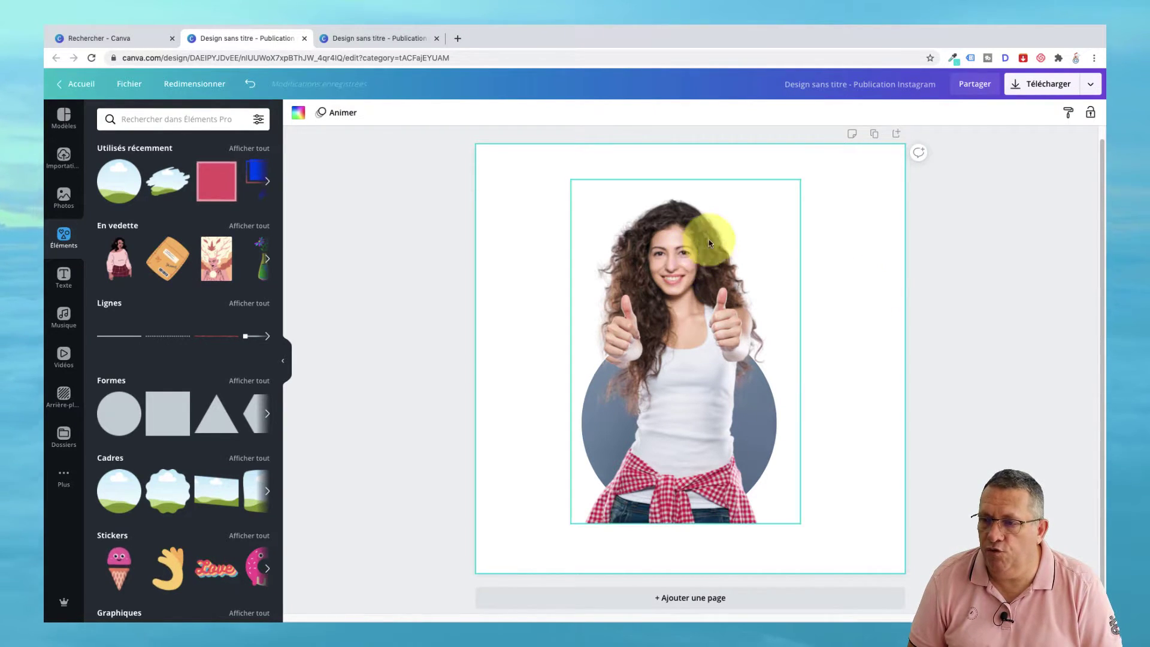
Move the cut-out aside and realign it over the framed copy, slightly lower than before
{"action": "left_click", "coordinate": [739, 233]}
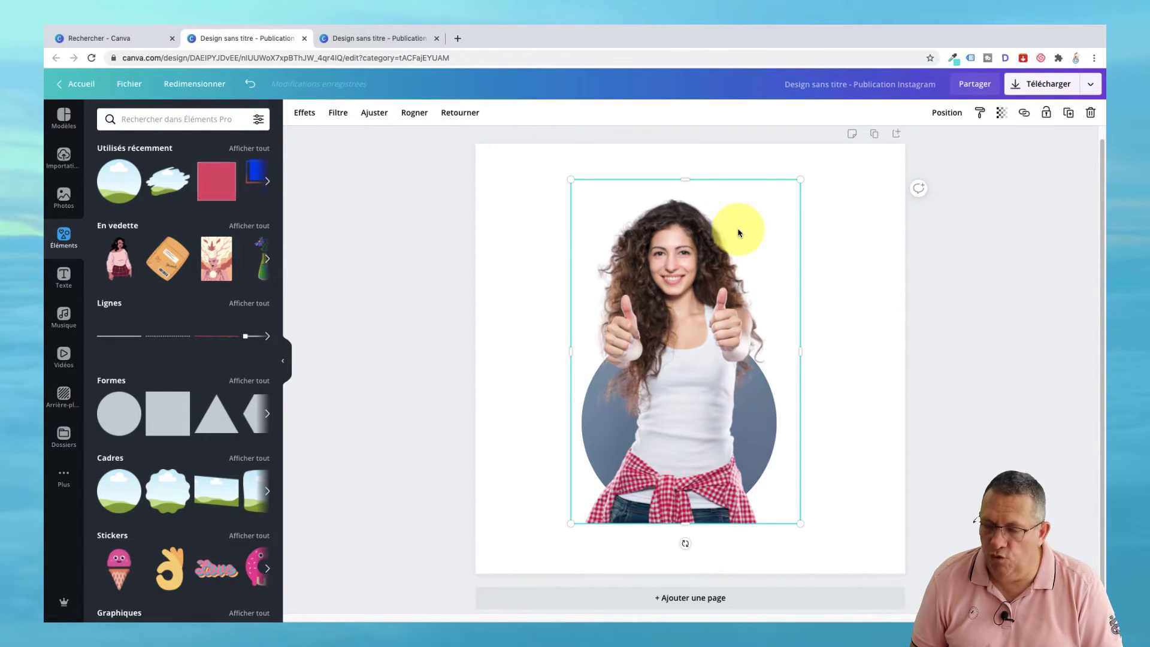
{"action": "left_click_drag", "start_coordinate": [747, 234], "coordinate": [836, 241]}
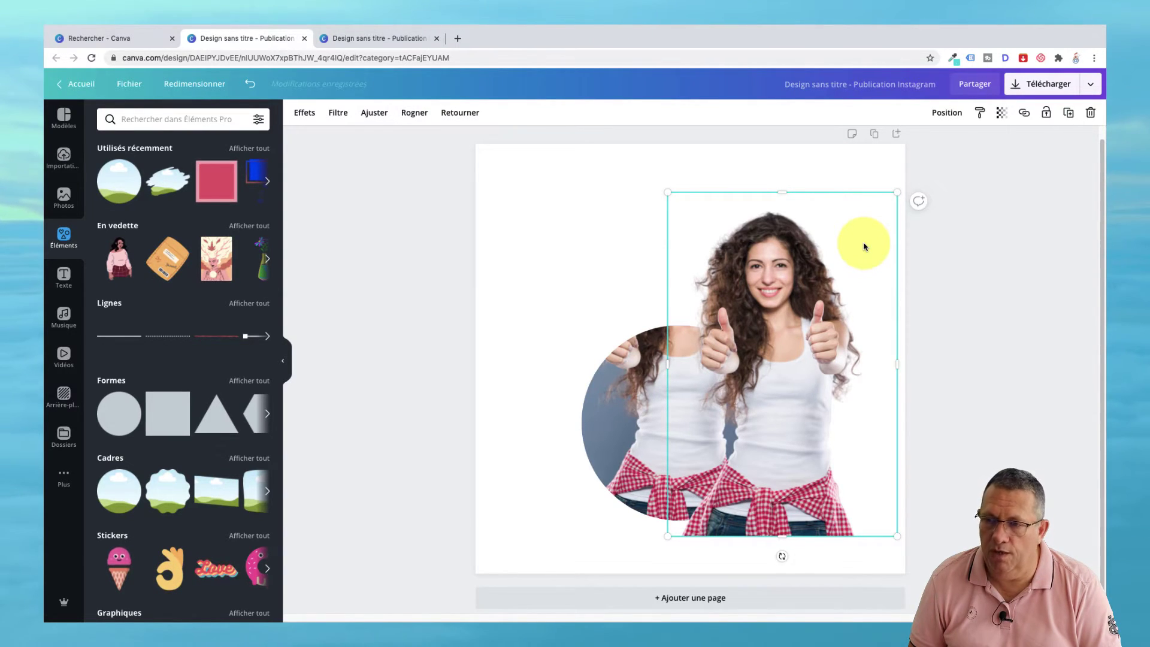
{"action": "right_click", "coordinate": [864, 247]}
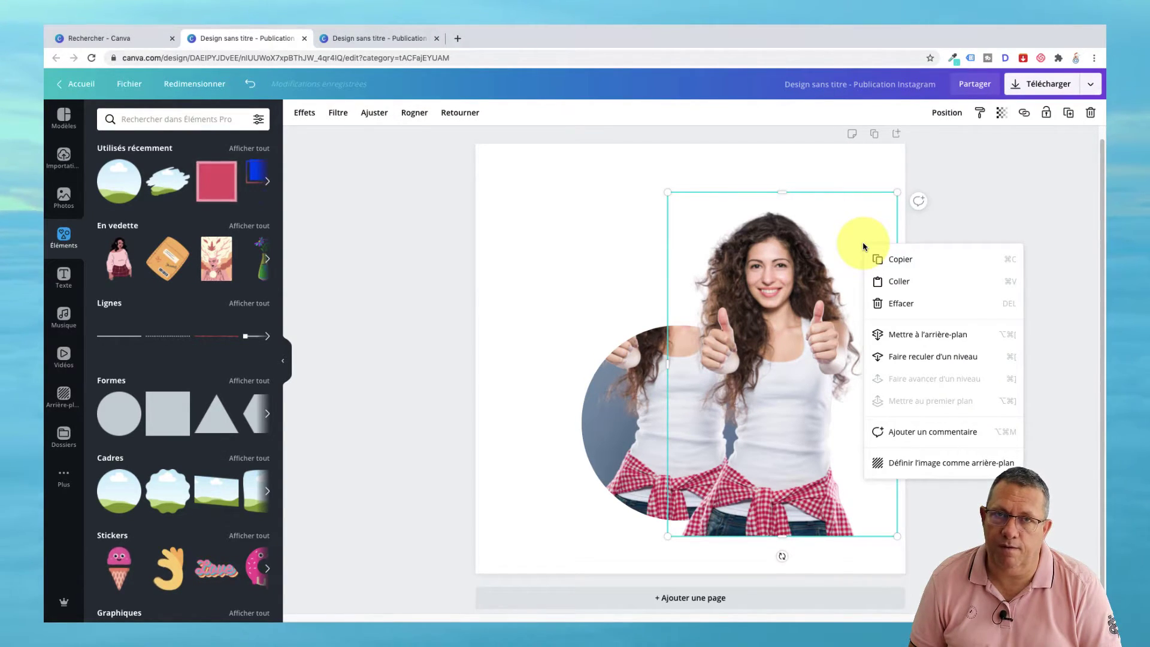
{"action": "left_click_drag", "start_coordinate": [864, 246], "coordinate": [793, 222]}
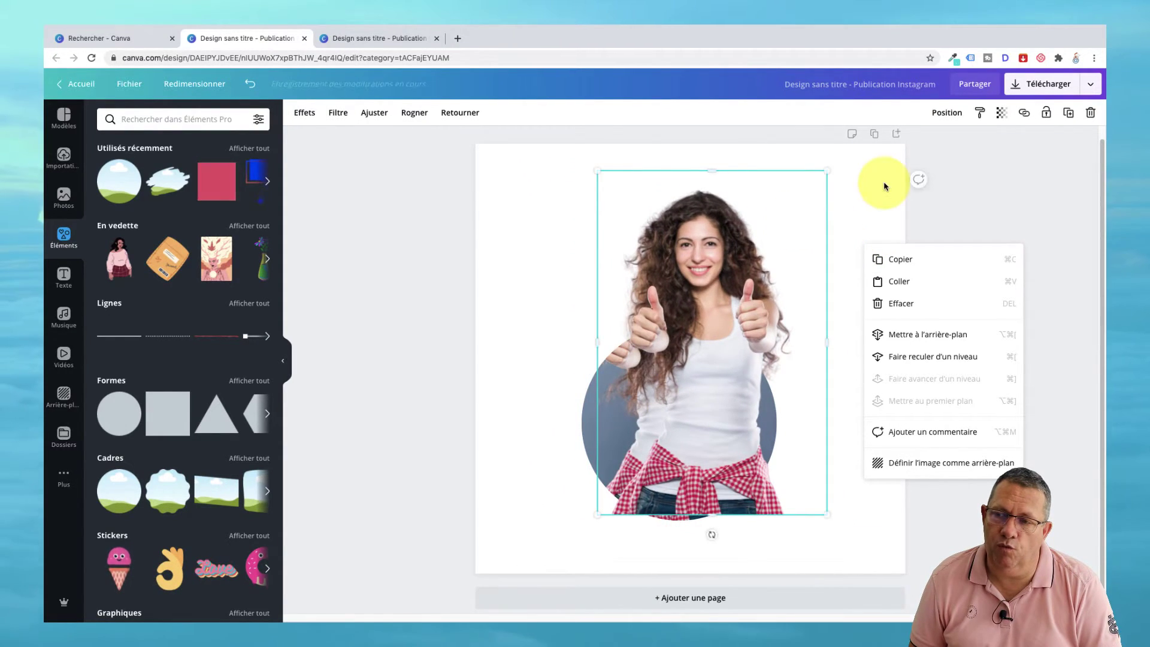
{"action": "left_click", "coordinate": [865, 206]}
{"action": "left_click", "coordinate": [800, 229]}
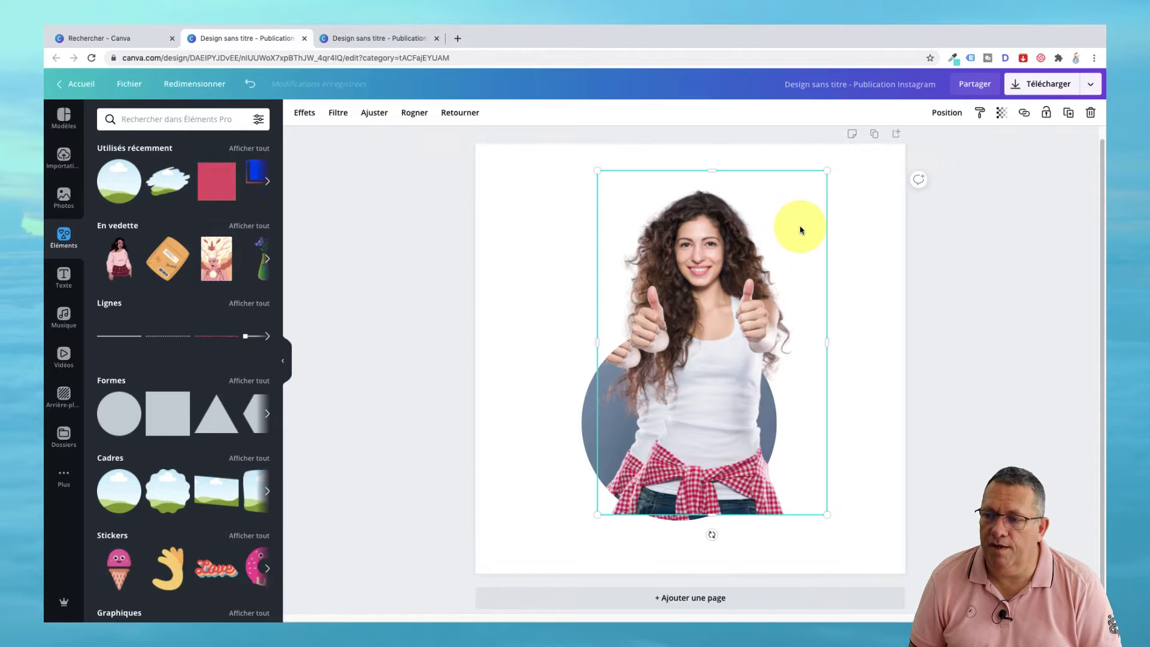
{"action": "left_click_drag", "start_coordinate": [798, 231], "coordinate": [773, 245]}
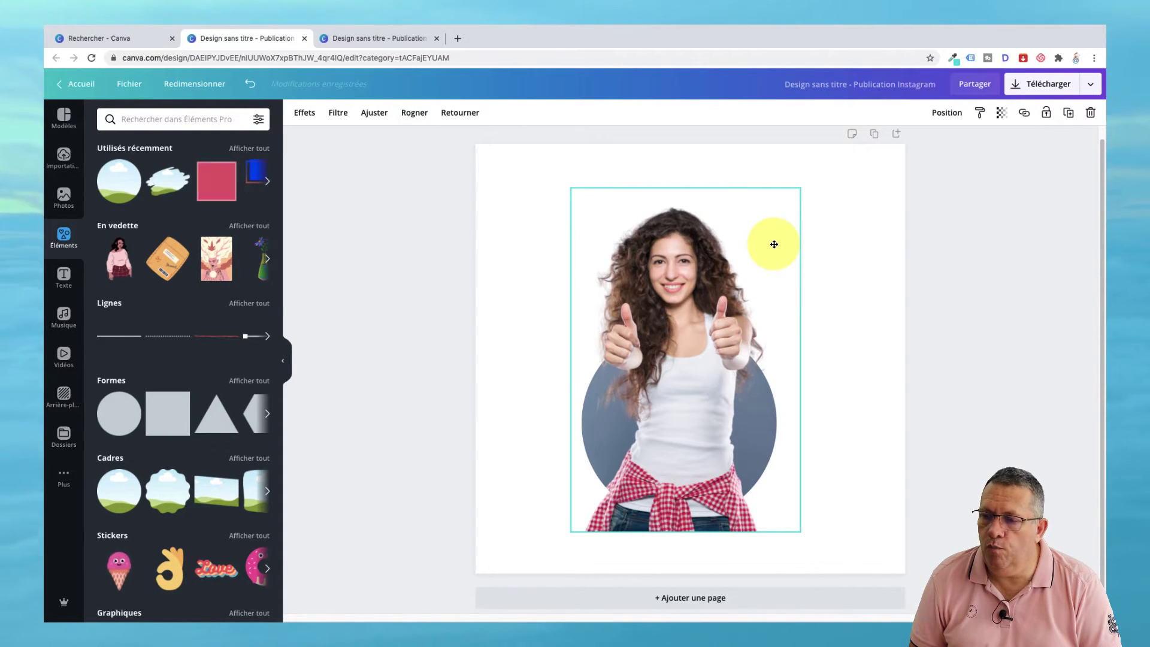
{"action": "left_click_drag", "start_coordinate": [774, 245], "coordinate": [771, 244]}
{"action": "left_click", "coordinate": [845, 234]}
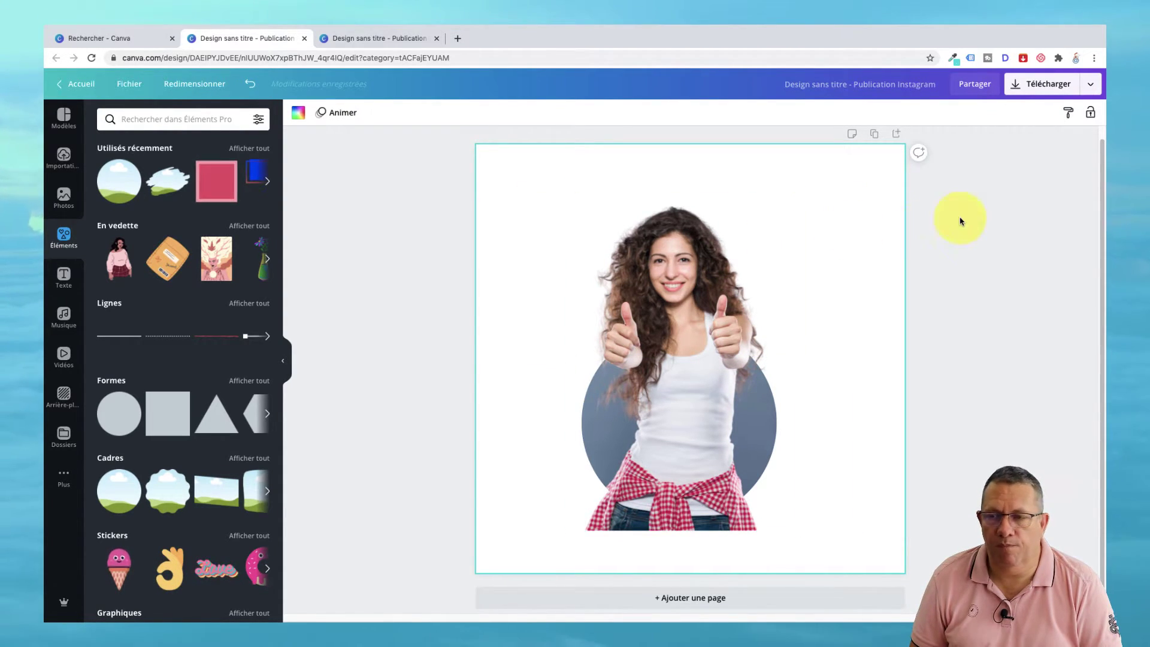
Set the cut-out's transparency to 45 and nudge it over the framed copy
{"action": "left_click", "coordinate": [726, 231]}
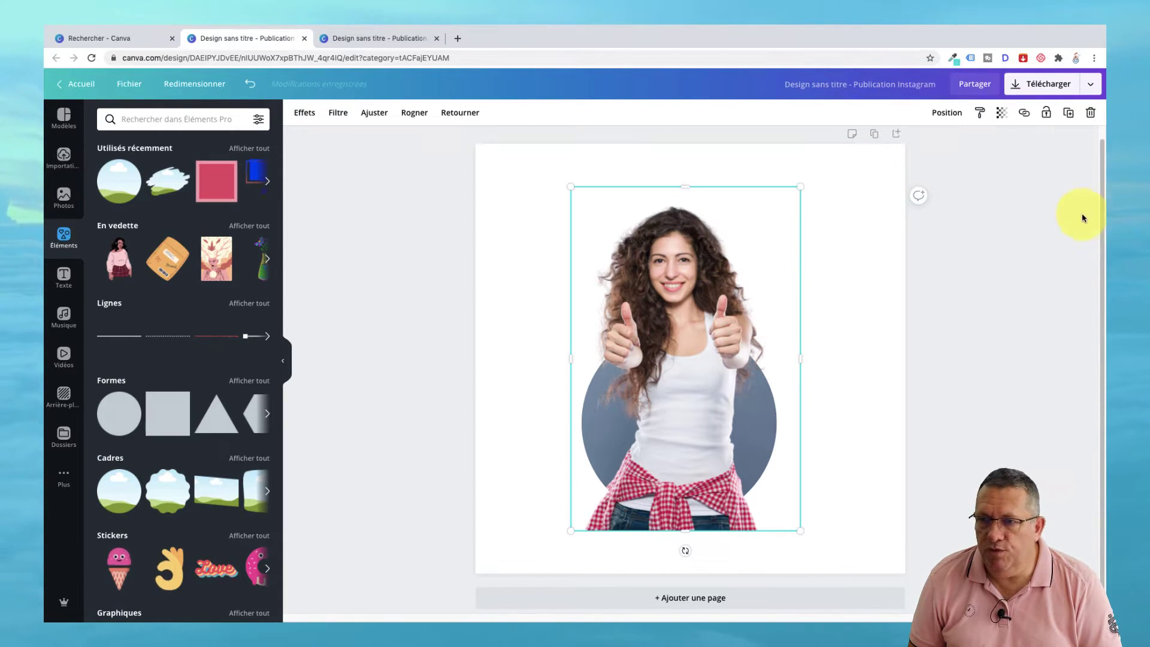
{"action": "left_click", "coordinate": [1003, 116]}
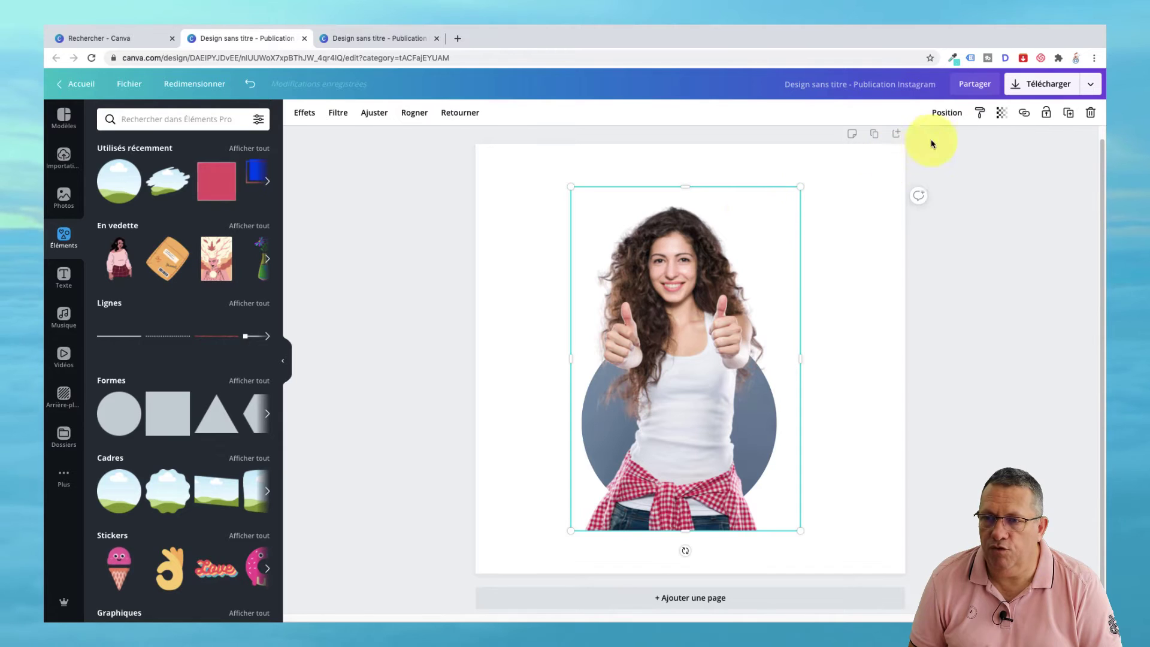
{"action": "left_click", "coordinate": [1003, 115]}
{"action": "left_click_drag", "start_coordinate": [967, 145], "coordinate": [931, 147]}
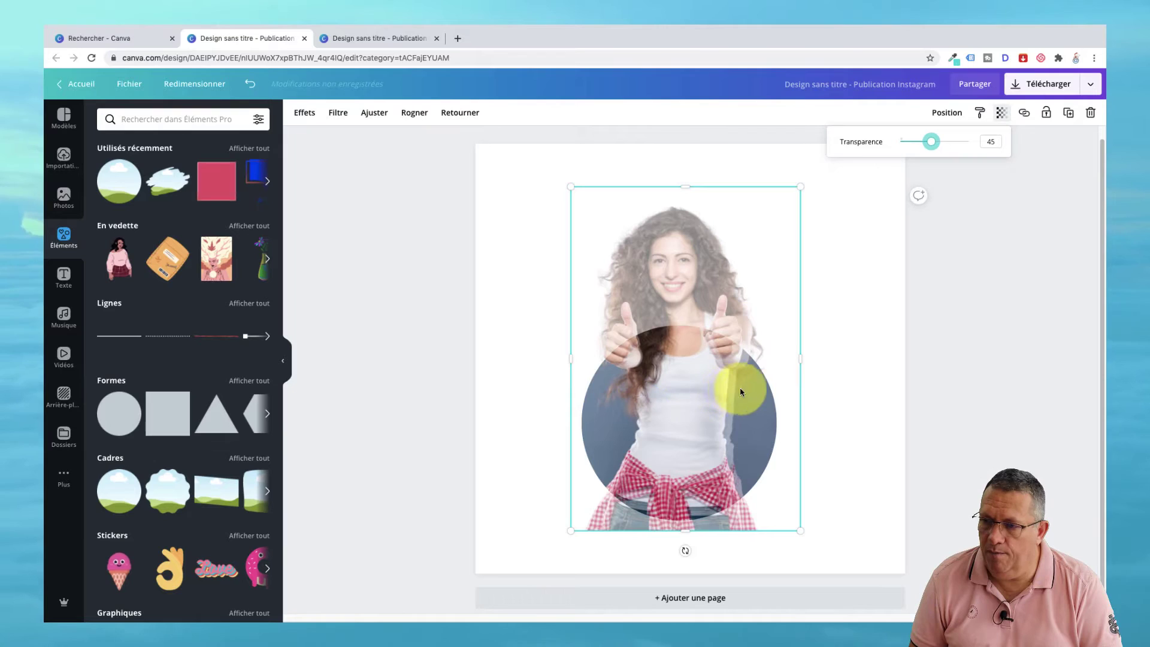
{"action": "left_click", "coordinate": [779, 288]}
{"action": "left_click_drag", "start_coordinate": [778, 288], "coordinate": [778, 288]}
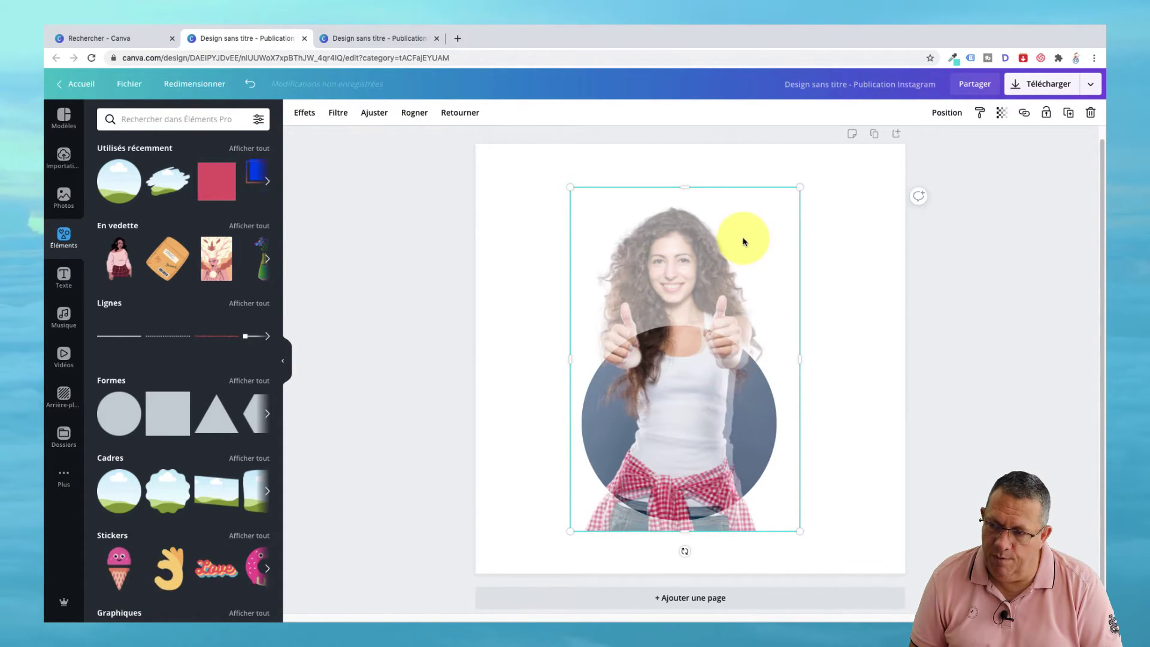
Scale the semi-transparent cut-out down slightly from its lower corners to match the size of the framed copy
{"action": "right_click", "coordinate": [800, 534]}
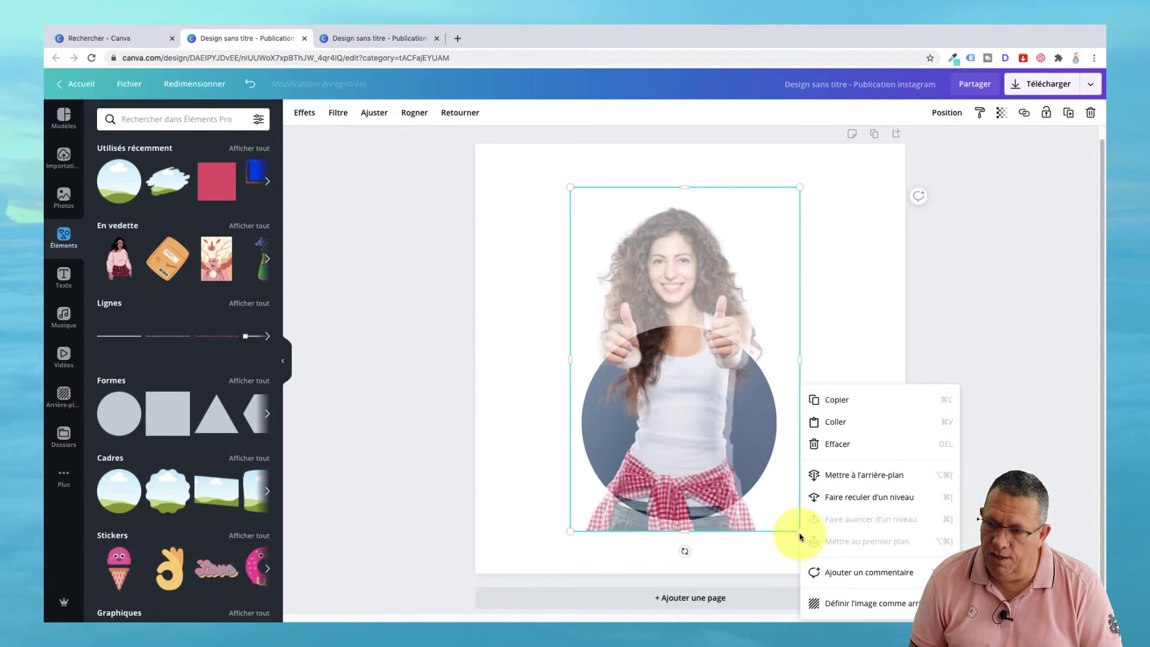
{"action": "left_click_drag", "start_coordinate": [795, 533], "coordinate": [780, 528]}
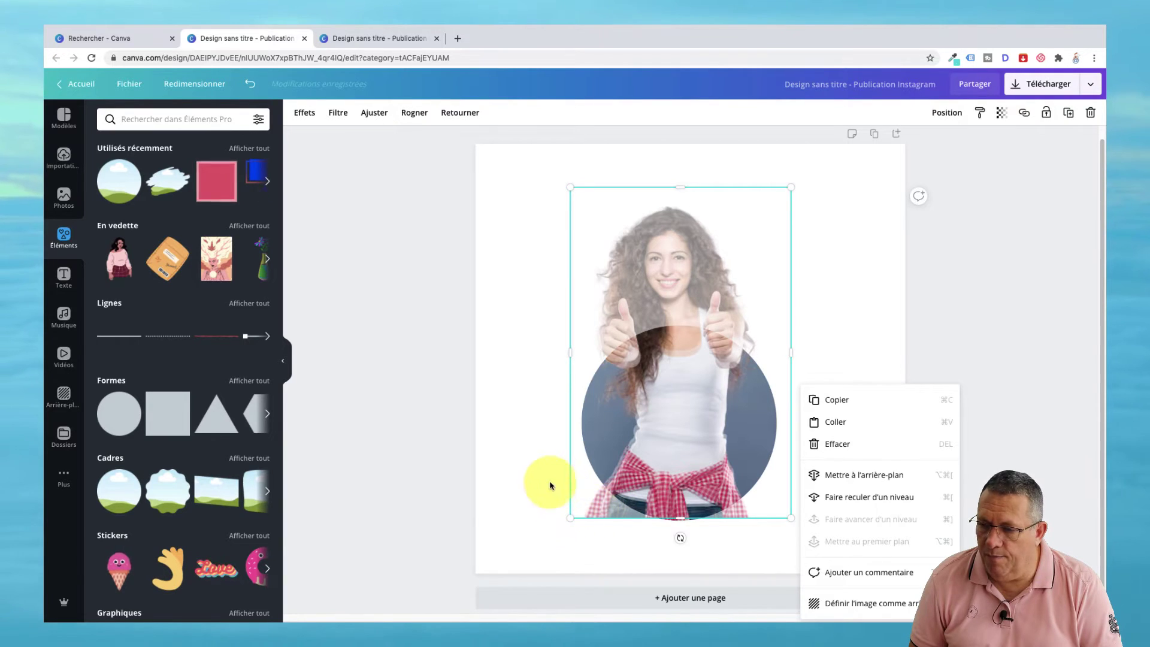
{"action": "left_click", "coordinate": [526, 483]}
{"action": "left_click", "coordinate": [580, 512]}
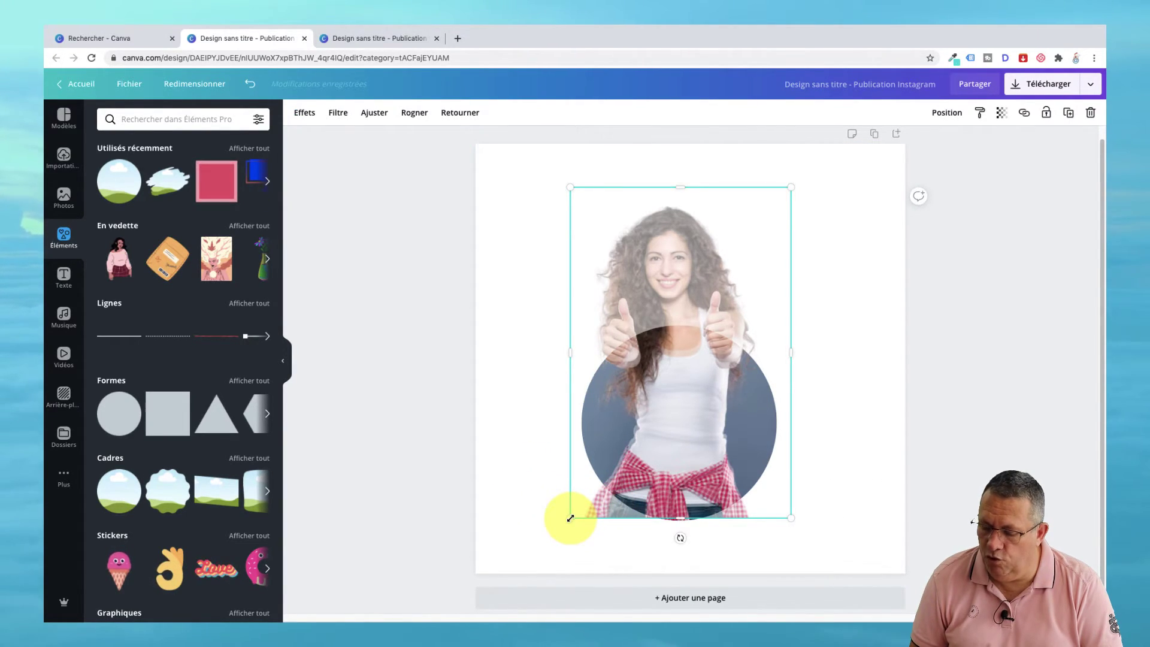
{"action": "left_click_drag", "start_coordinate": [573, 518], "coordinate": [578, 525]}
{"action": "right_click", "coordinate": [783, 515]}
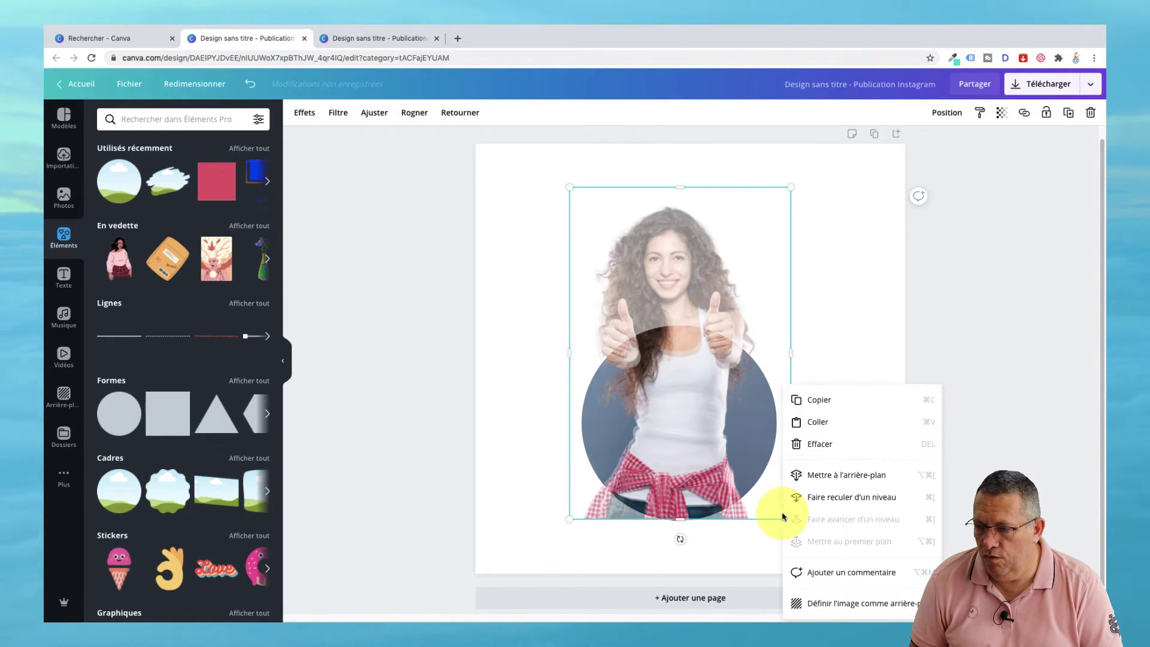
{"action": "left_click_drag", "start_coordinate": [788, 519], "coordinate": [788, 518]}
{"action": "left_click", "coordinate": [868, 320]}
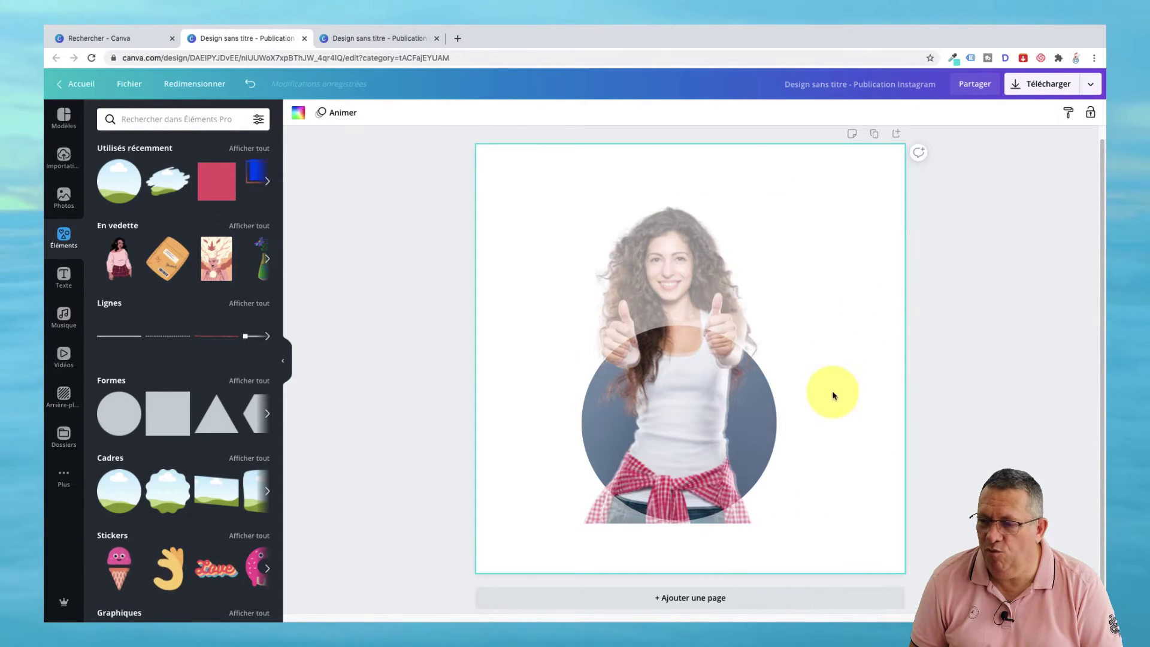
Nudge the semi-transparent cut-out slightly downward to line it up with the framed copy
{"action": "left_click", "coordinate": [790, 269]}
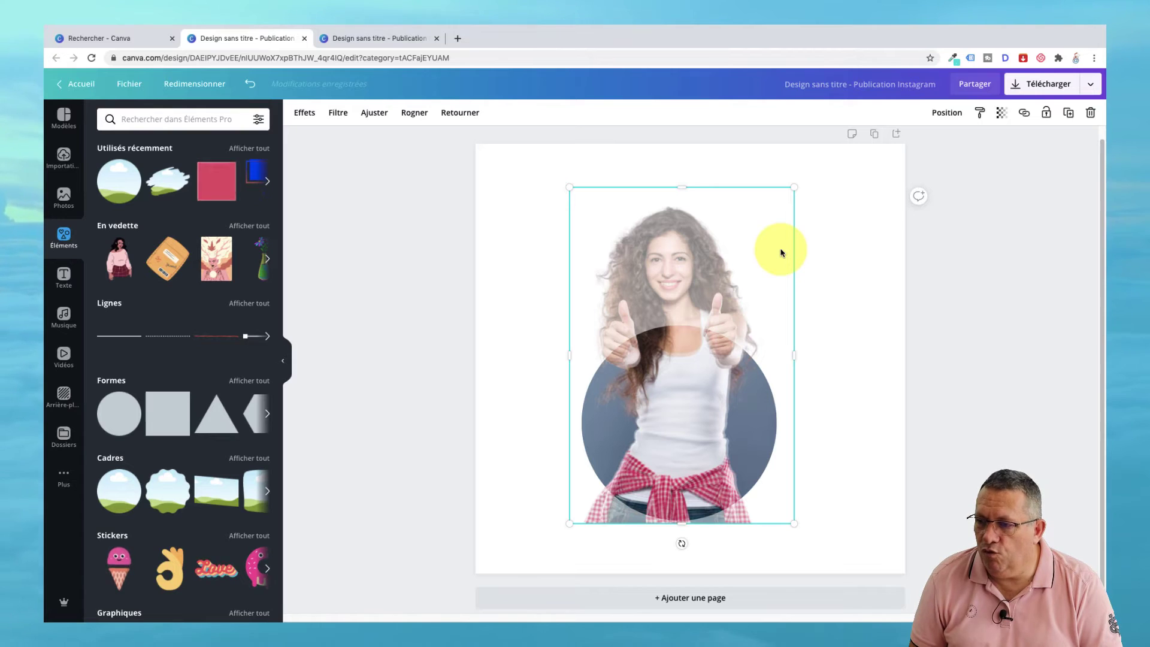
{"action": "mouse_move", "coordinate": [780, 256]}
{"action": "left_mouse_down"}
{"action": "mouse_move", "coordinate": [776, 245]}
{"action": "mouse_move", "coordinate": [782, 253]}
{"action": "left_mouse_up"}
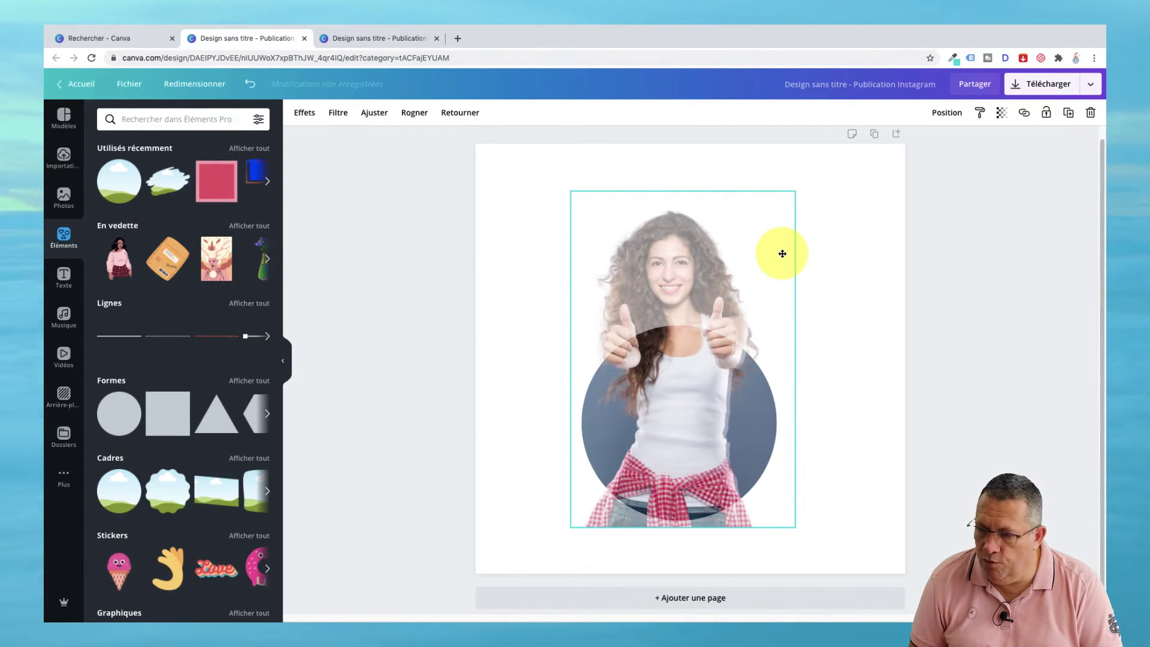
{"action": "left_click_drag", "start_coordinate": [782, 256], "coordinate": [781, 256]}
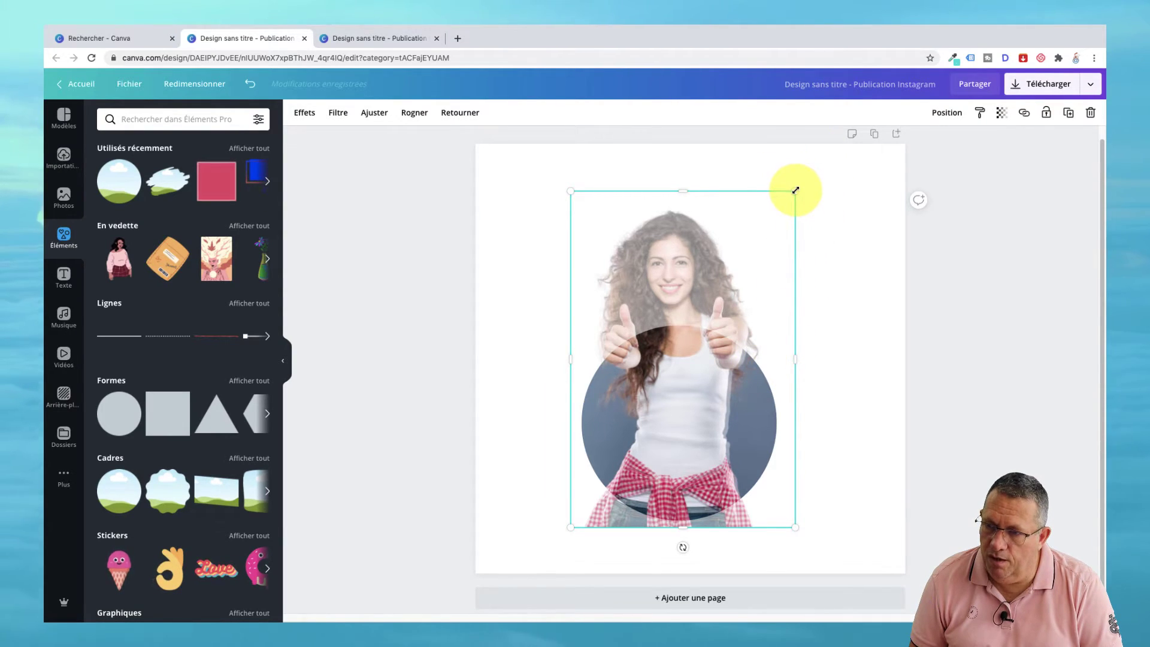
Scale the semi-transparent cut-out down slightly from its upper corner and nudge it up to match the framed copy
{"action": "left_click_drag", "start_coordinate": [795, 191], "coordinate": [783, 194]}
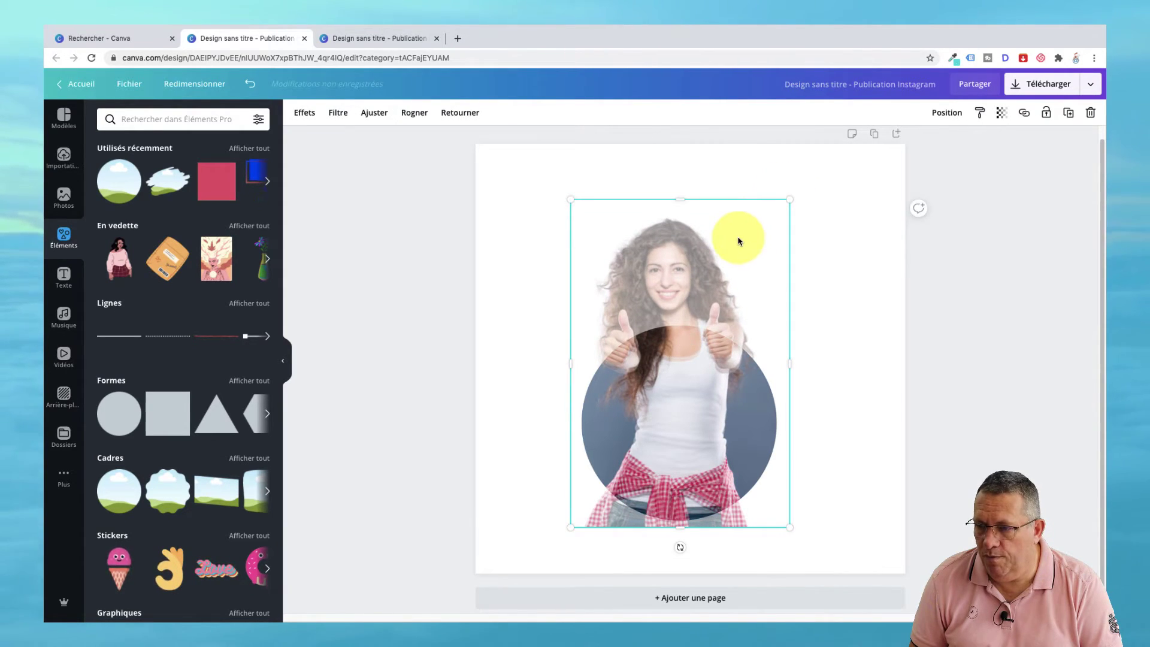
{"action": "left_click_drag", "start_coordinate": [743, 235], "coordinate": [745, 230]}
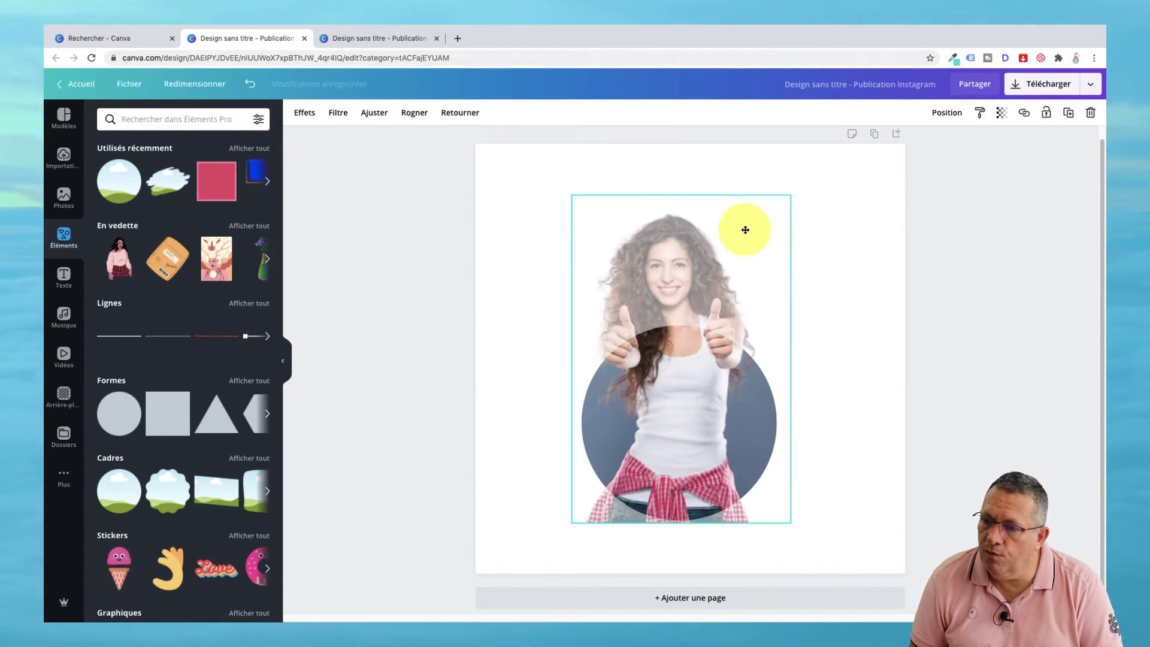
{"action": "left_click_drag", "start_coordinate": [746, 233], "coordinate": [749, 234]}
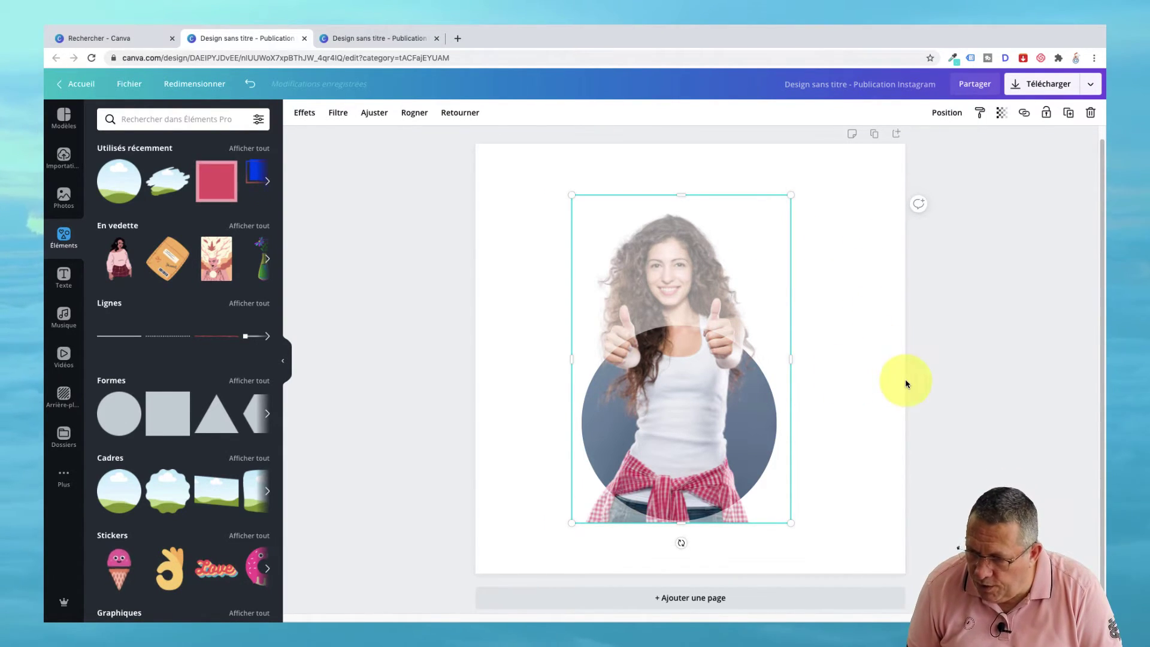
{"action": "left_click", "coordinate": [859, 354]}
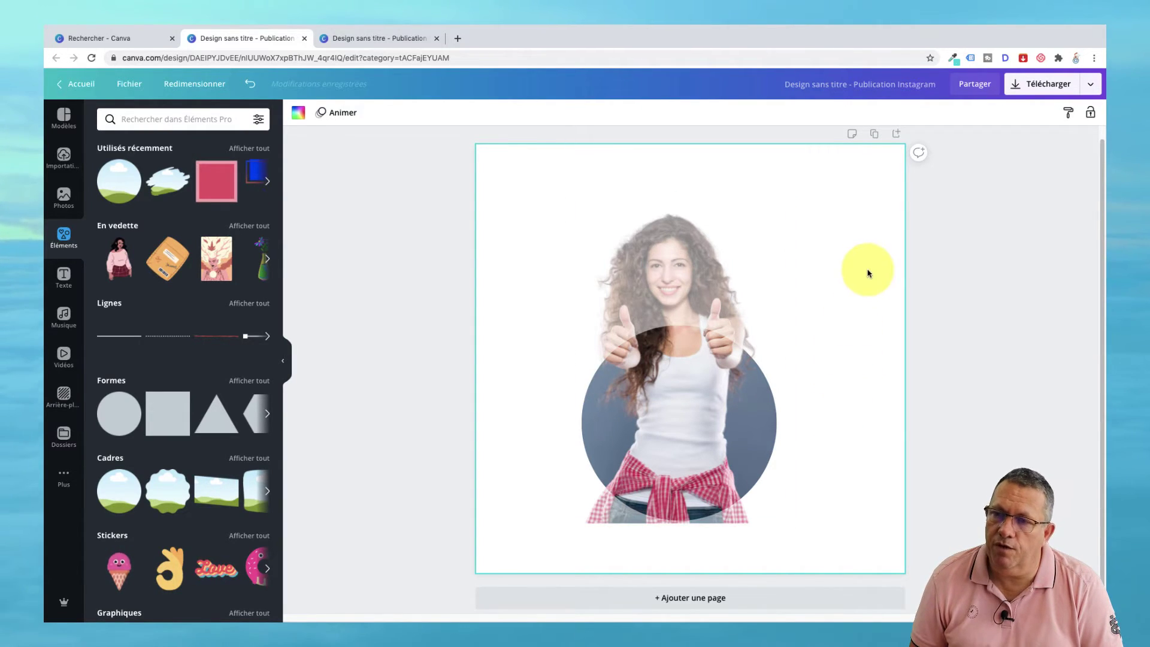
Set the cut-out portrait's transparency value back to 100 so it is fully opaque
{"action": "left_click", "coordinate": [749, 255]}
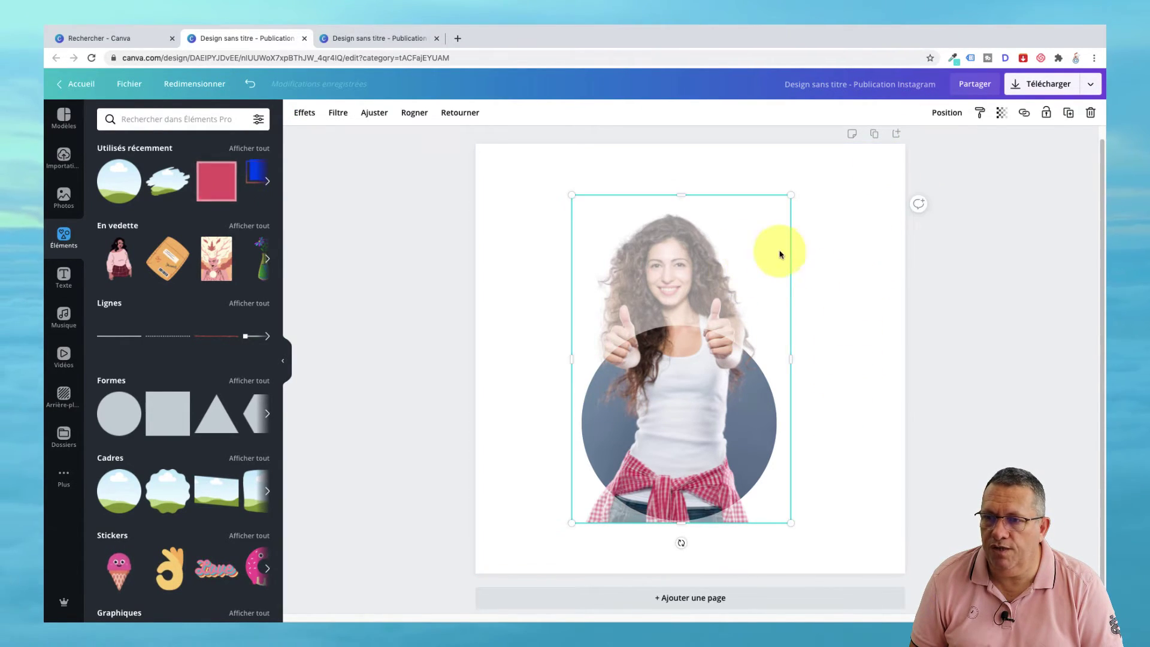
{"action": "left_click", "coordinate": [1002, 113]}
{"action": "mouse_move", "coordinate": [970, 141]}
{"action": "left_mouse_down"}
{"action": "mouse_move", "coordinate": [938, 146]}
{"action": "mouse_move", "coordinate": [988, 149]}
{"action": "left_mouse_up"}
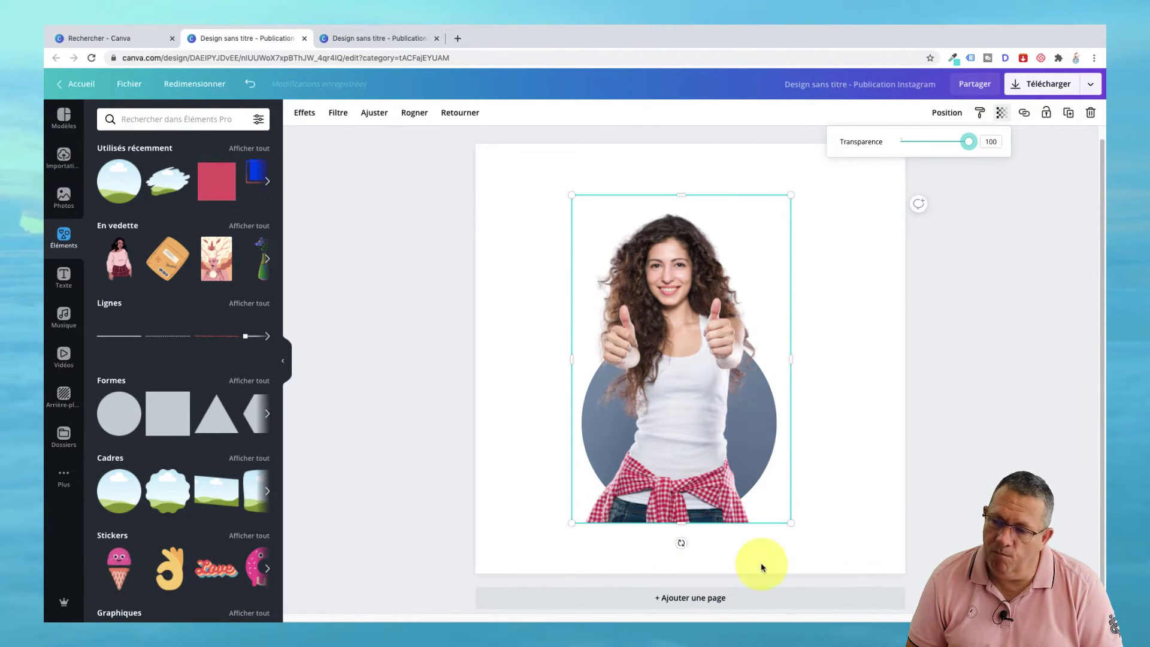
Crop the lower edge of the cut-out so nothing extends beyond the bottom of the circular frame
{"action": "left_click", "coordinate": [681, 524]}
{"action": "left_click_drag", "start_coordinate": [681, 524], "coordinate": [693, 469]}
{"action": "left_click", "coordinate": [837, 499]}
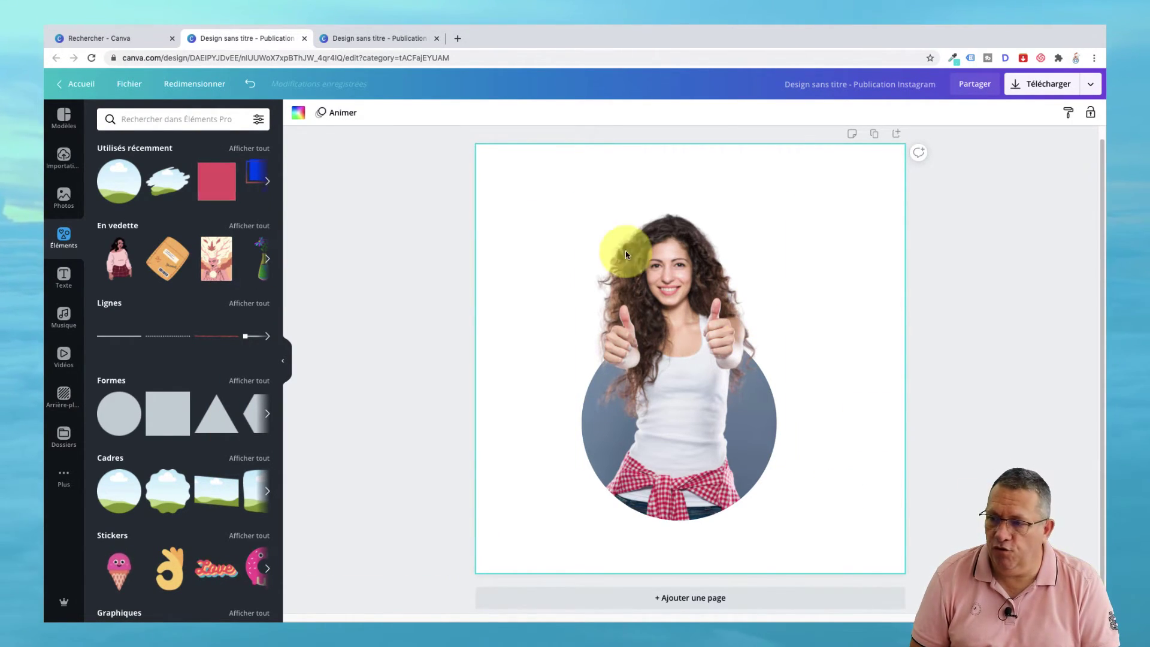
Scale the cut-out and framed photo down together and group them near the centre of the page
{"action": "left_click_drag", "start_coordinate": [537, 180], "coordinate": [852, 559]}
{"action": "left_click_drag", "start_coordinate": [789, 196], "coordinate": [747, 278]}
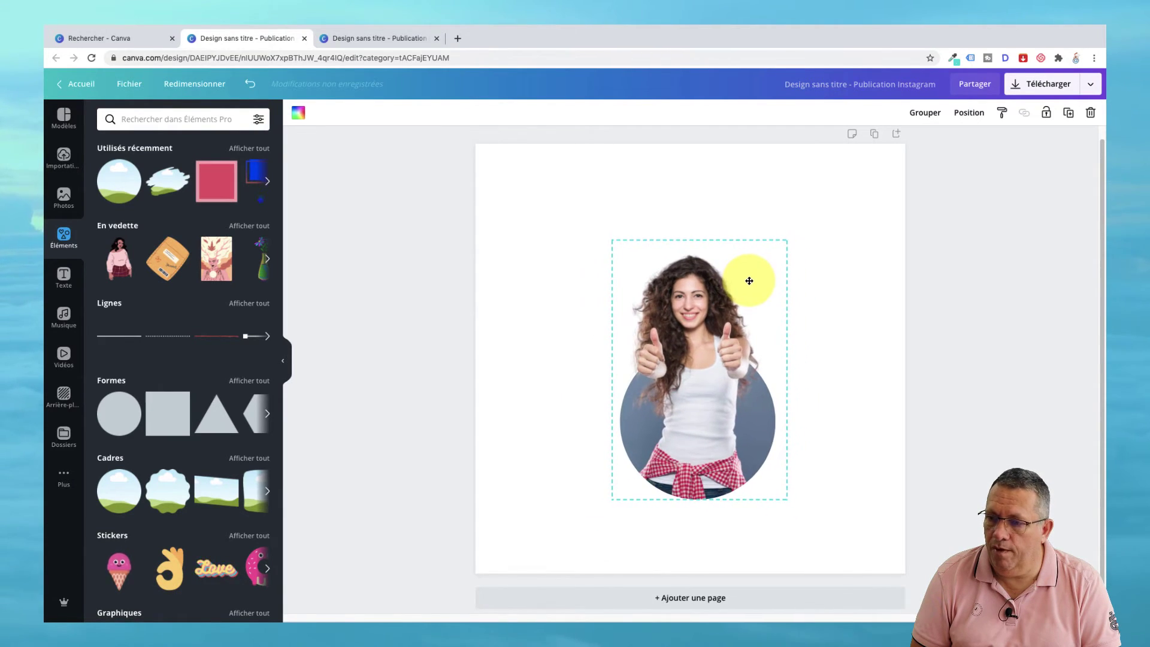
{"action": "left_click", "coordinate": [925, 116]}
{"action": "left_click", "coordinate": [644, 497]}
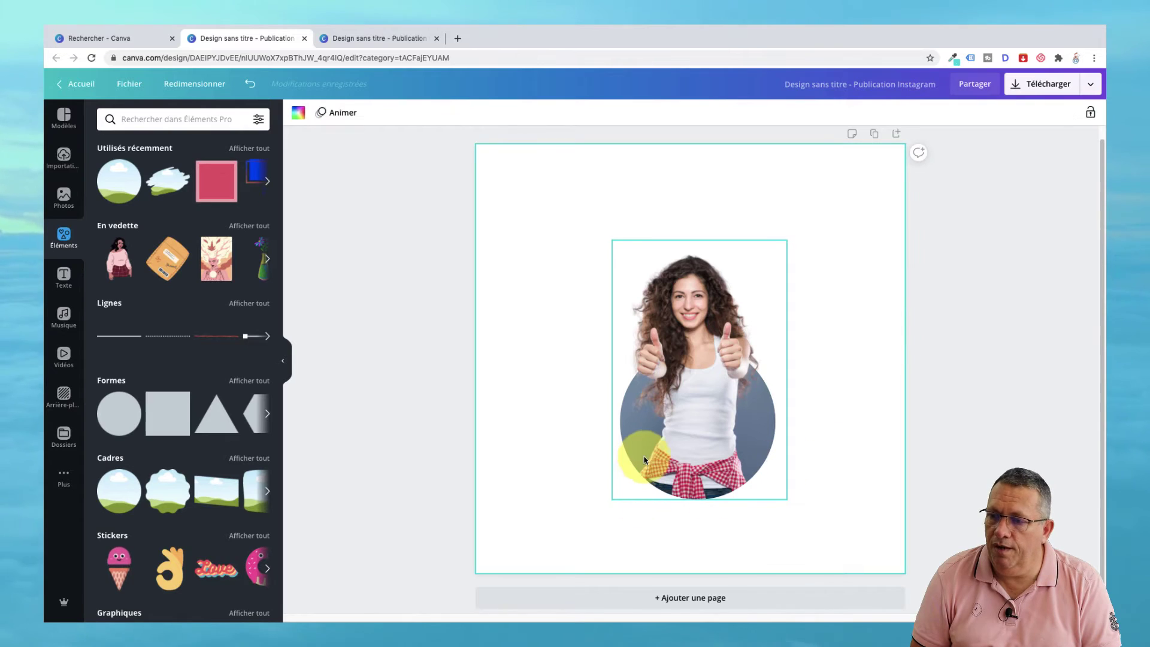
{"action": "mouse_move", "coordinate": [675, 441]}
{"action": "left_mouse_down"}
{"action": "mouse_move", "coordinate": [605, 425]}
{"action": "mouse_move", "coordinate": [605, 406]}
{"action": "mouse_move", "coordinate": [673, 418]}
{"action": "left_mouse_up"}
{"action": "left_click", "coordinate": [782, 489]}
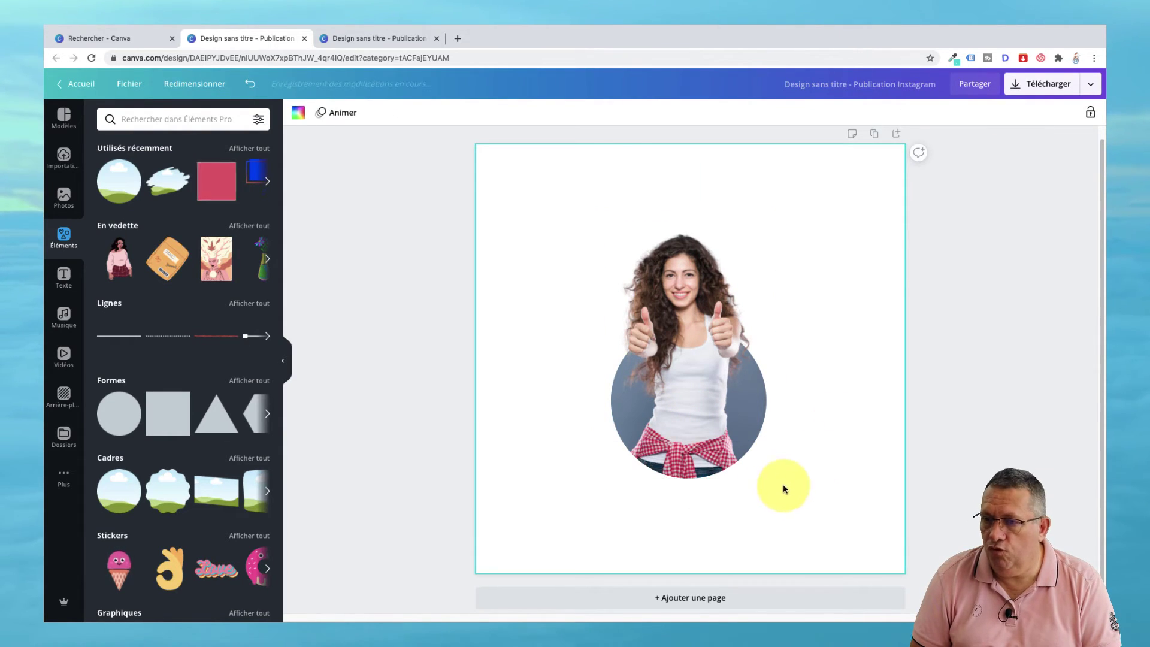
Download the design as a PNG with a transparent background and close the download confirmation
{"action": "left_click", "coordinate": [1048, 84]}
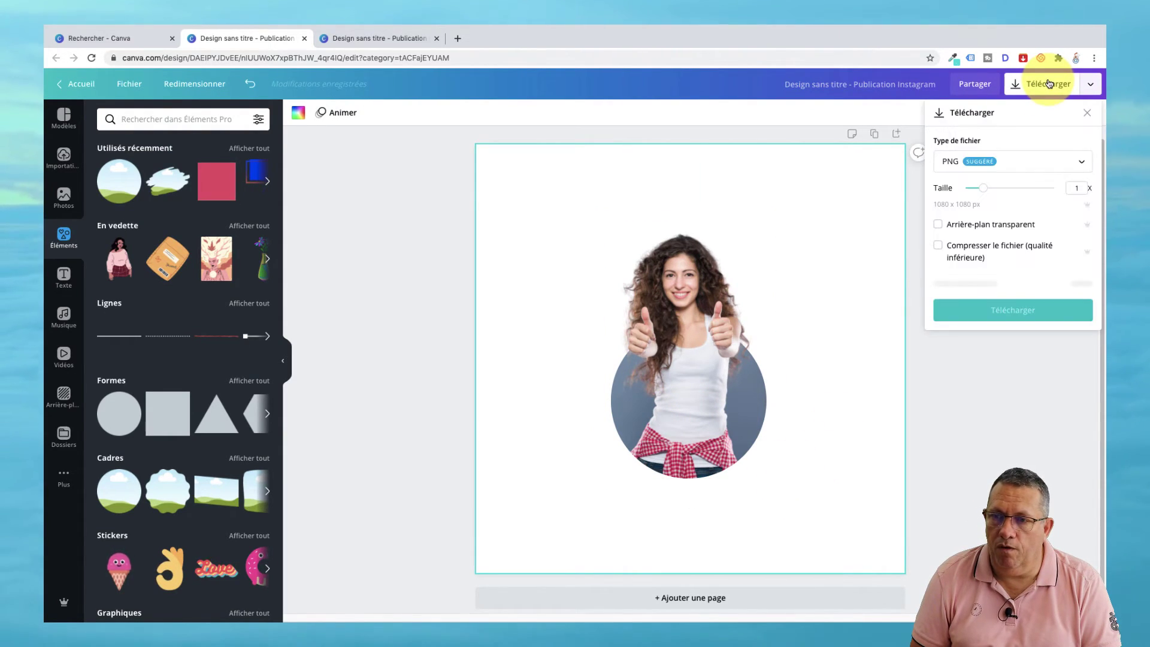
{"action": "left_click", "coordinate": [1022, 164]}
{"action": "left_click", "coordinate": [1023, 164]}
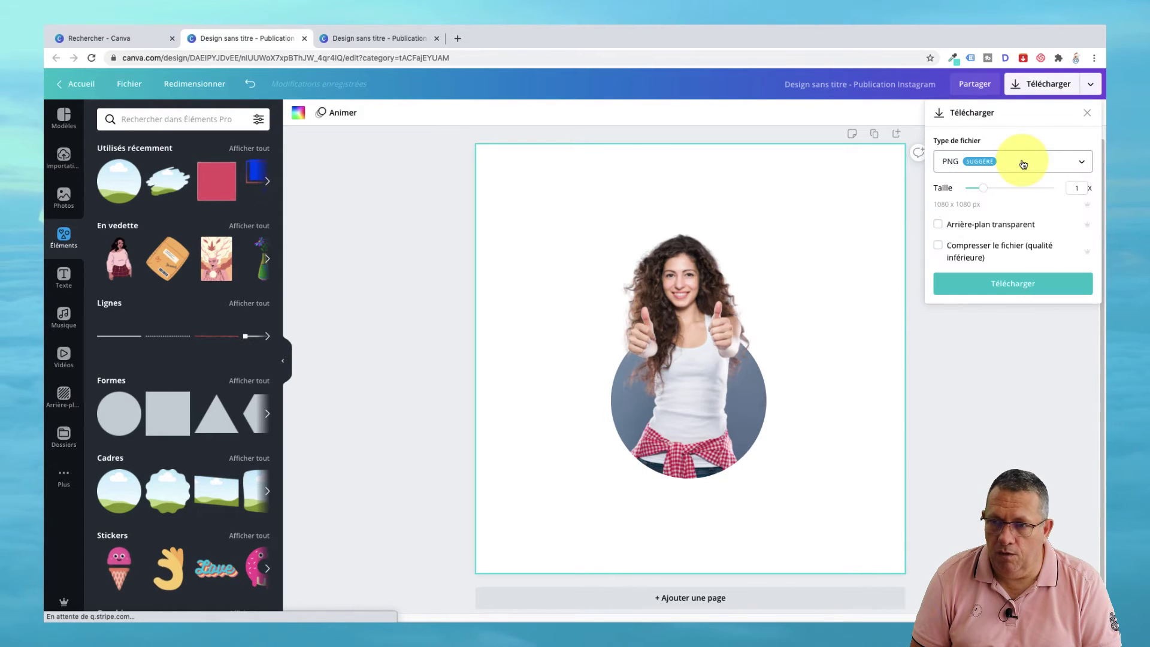
{"action": "left_click", "coordinate": [952, 223]}
{"action": "left_click", "coordinate": [1030, 350]}
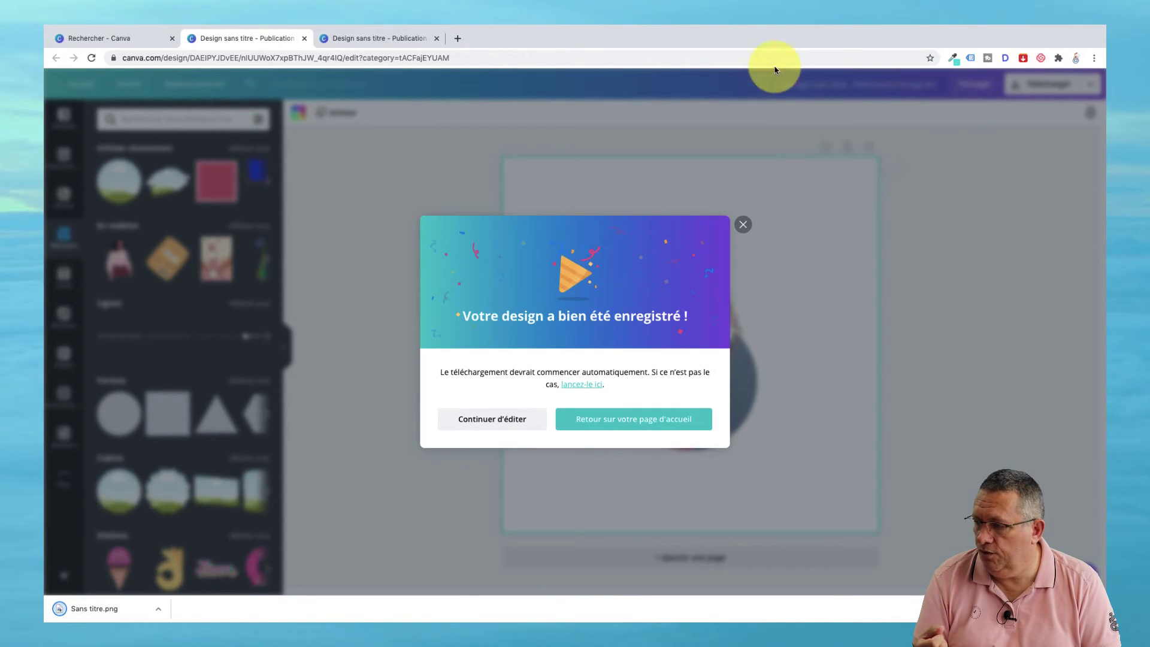
{"action": "left_click", "coordinate": [743, 225]}
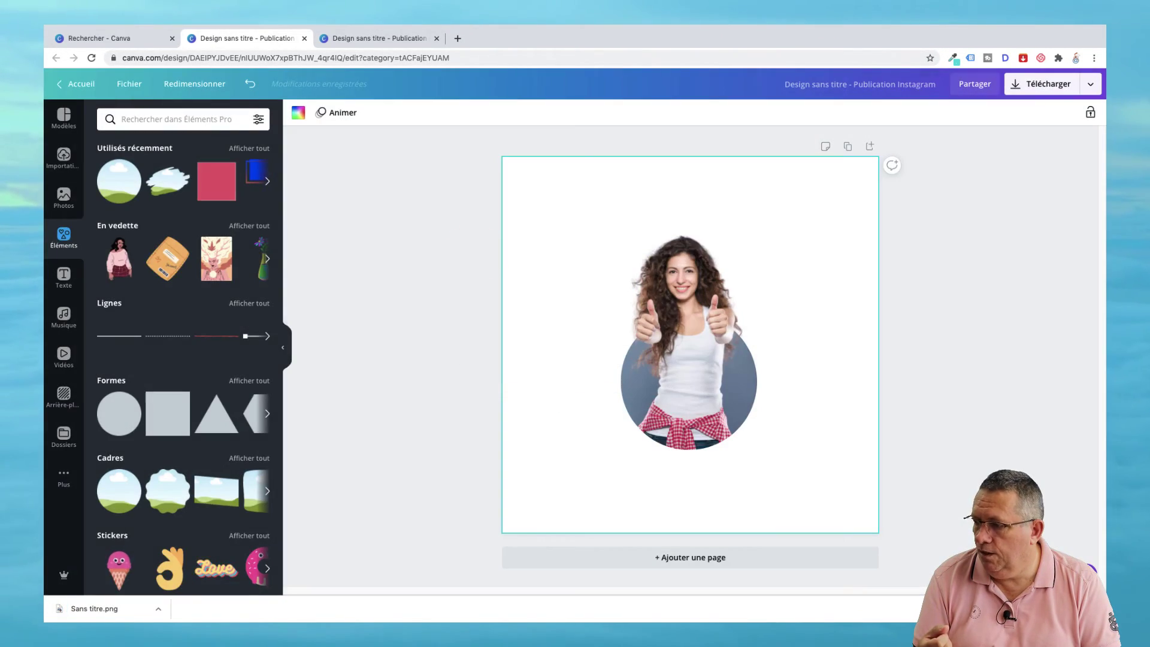
Import the downloaded file Sans titre.png from the device into the image uploads
{"action": "left_click", "coordinate": [64, 155]}
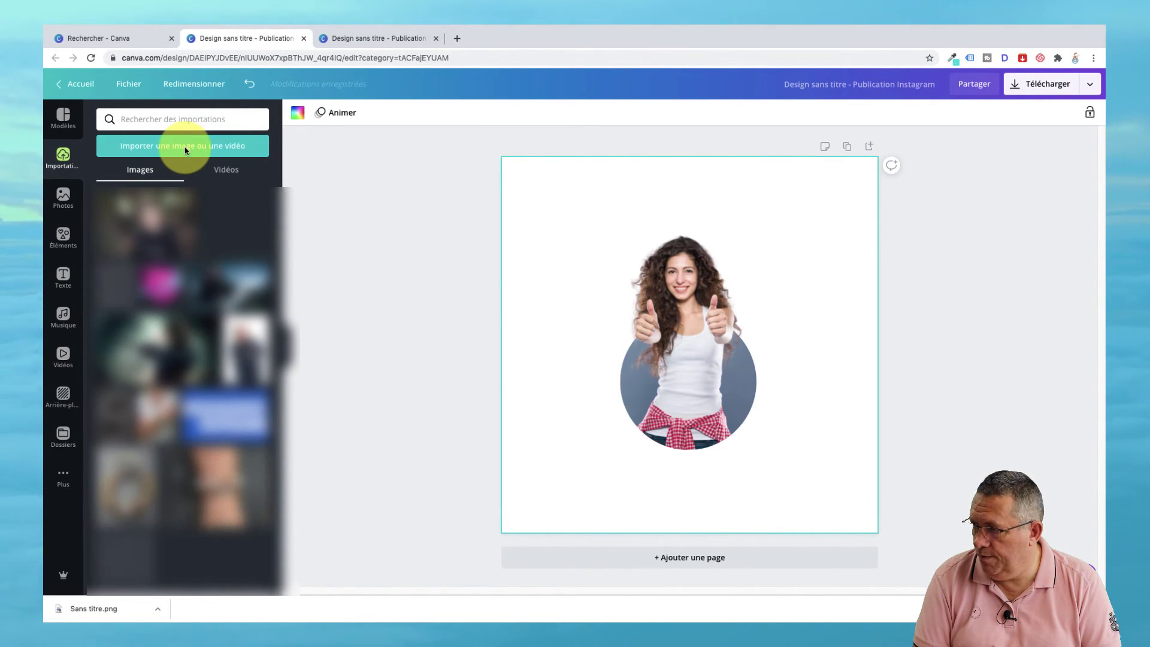
{"action": "left_click", "coordinate": [185, 150]}
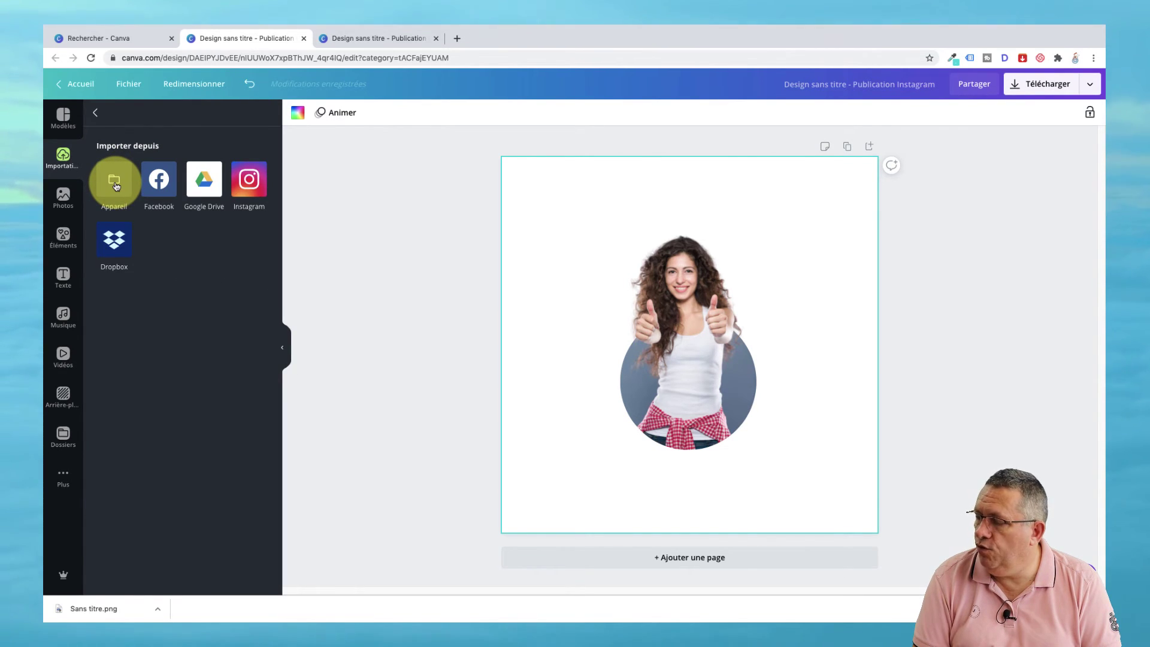
{"action": "left_click", "coordinate": [116, 186]}
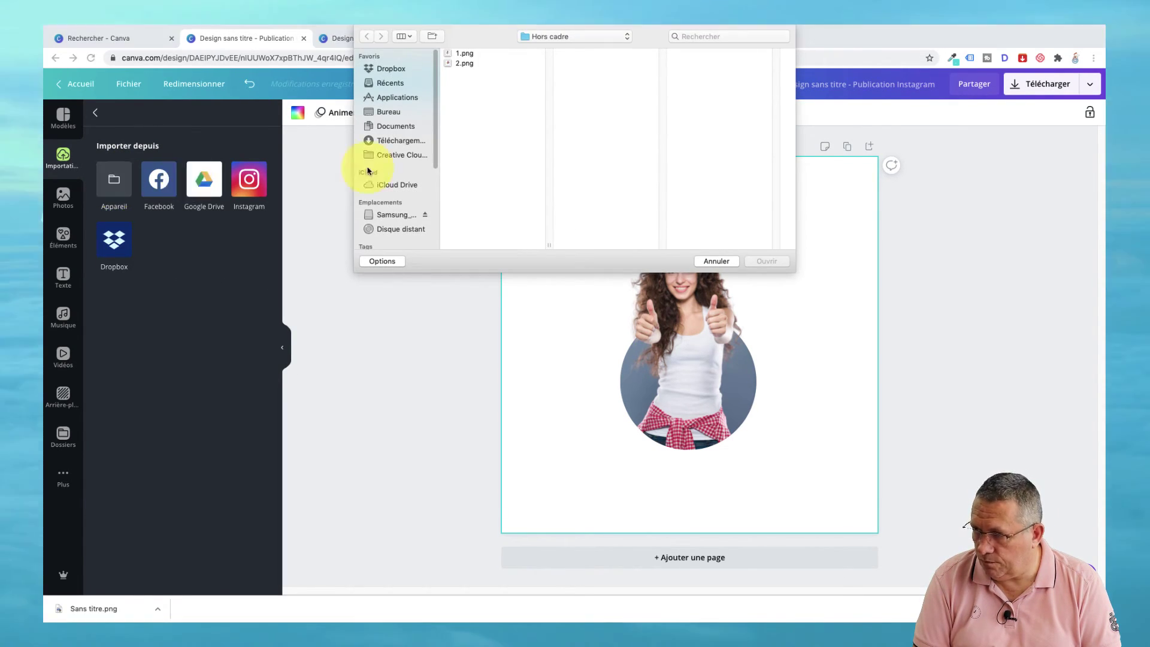
{"action": "left_click", "coordinate": [402, 218]}
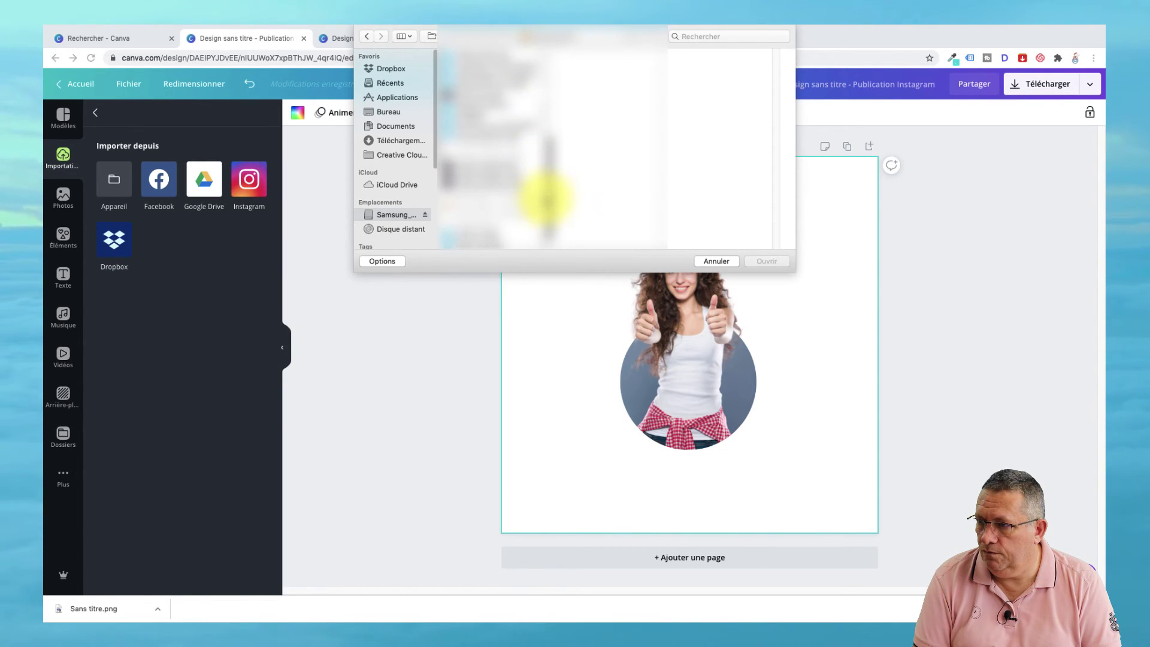
{"action": "left_click", "coordinate": [508, 126]}
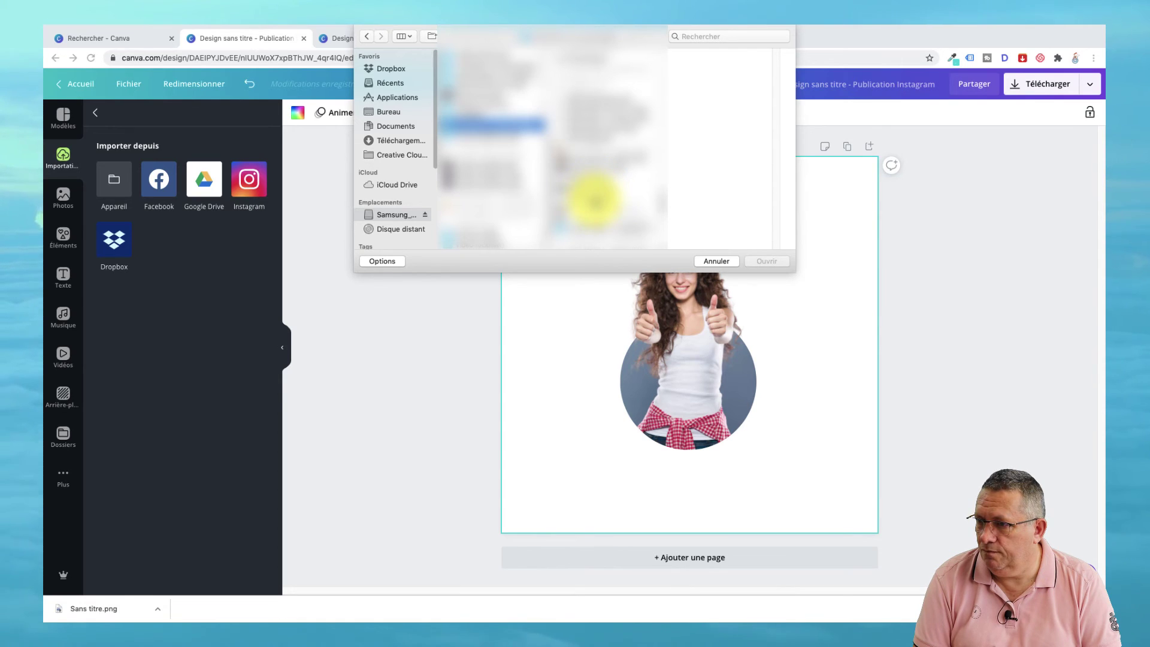
{"action": "left_click", "coordinate": [595, 198]}
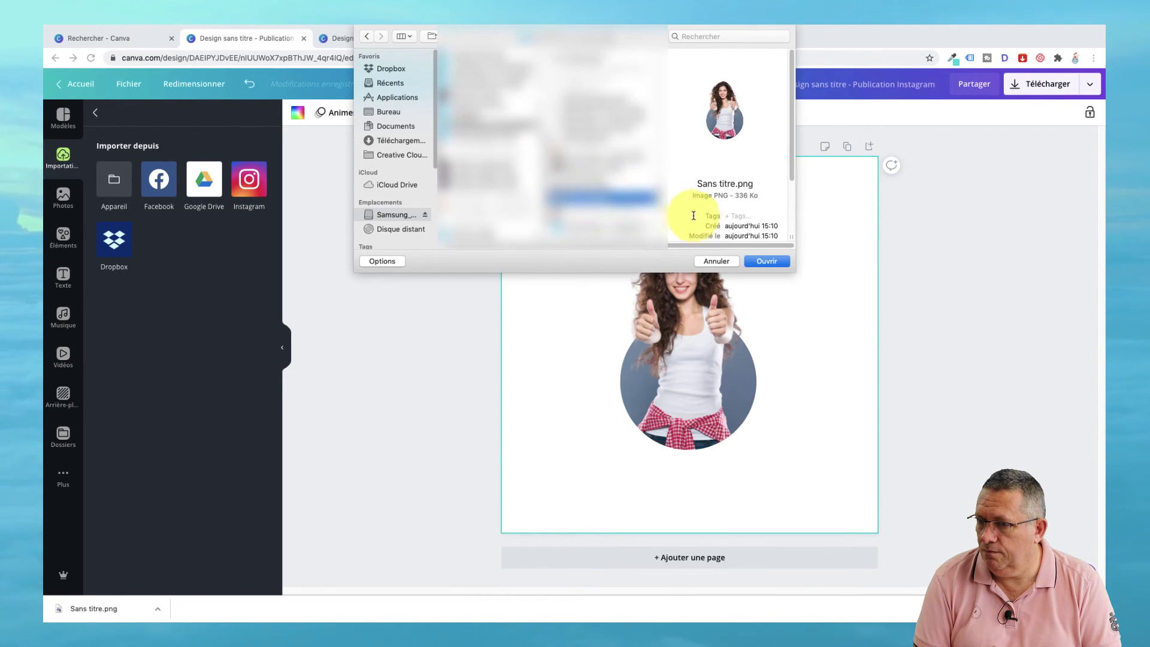
{"action": "left_click", "coordinate": [767, 262]}
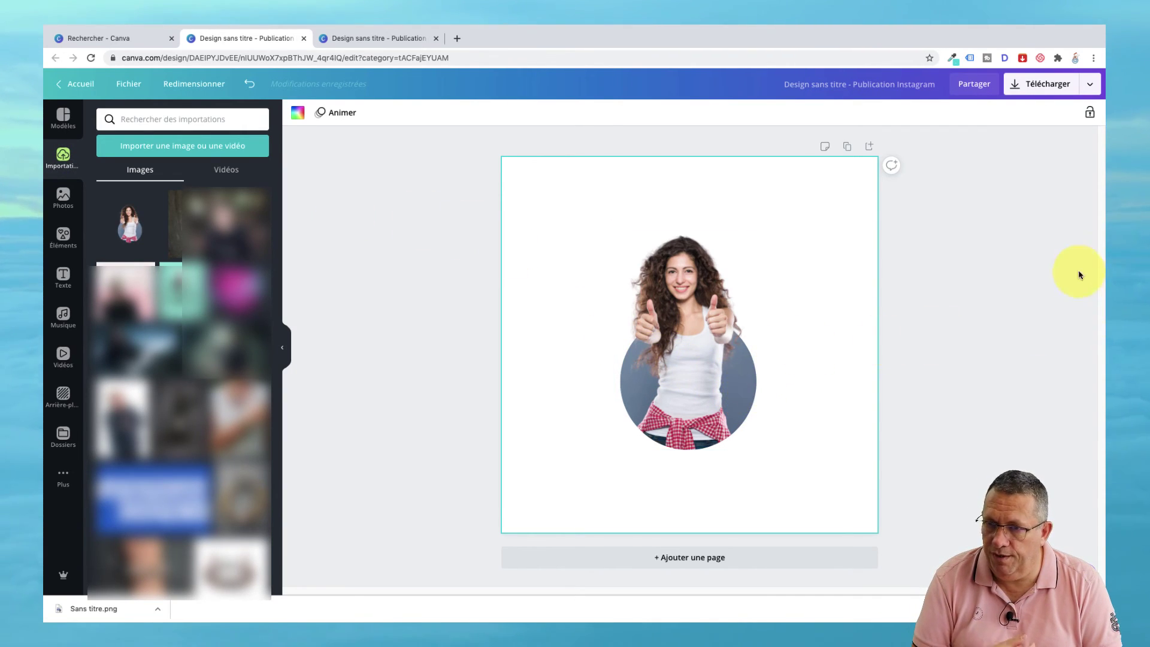
Place the imported transparent portrait on the page at a reduced size and delete the original portrait group
{"action": "left_click", "coordinate": [131, 228]}
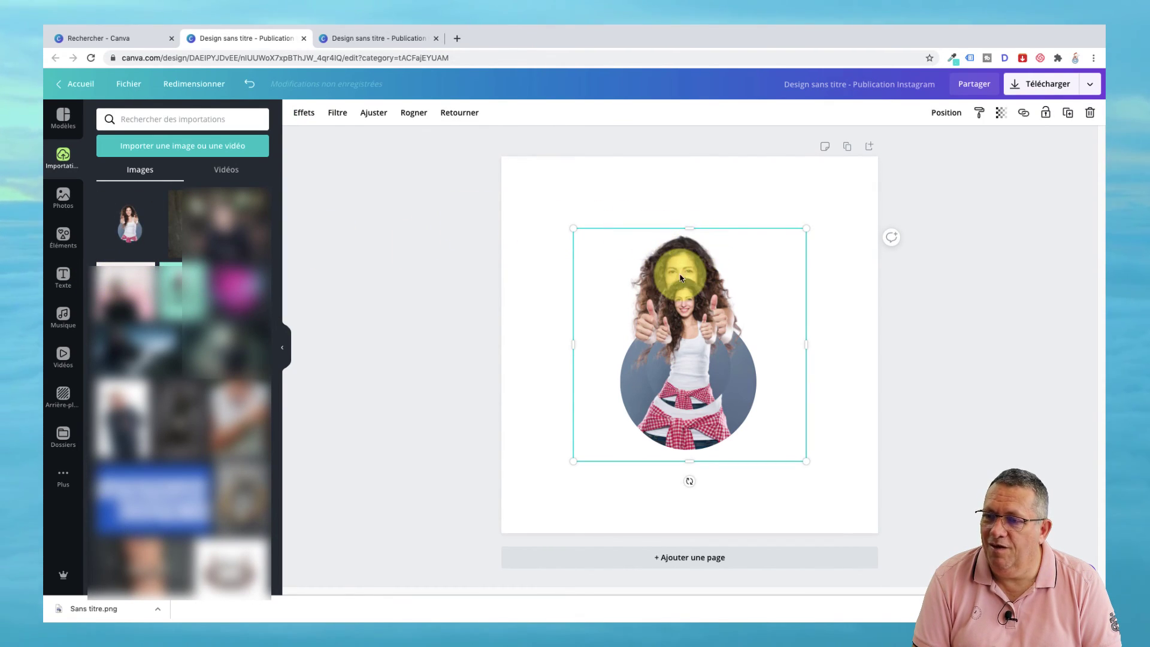
{"action": "left_click_drag", "start_coordinate": [806, 228], "coordinate": [750, 281]}
{"action": "left_click", "coordinate": [698, 271]}
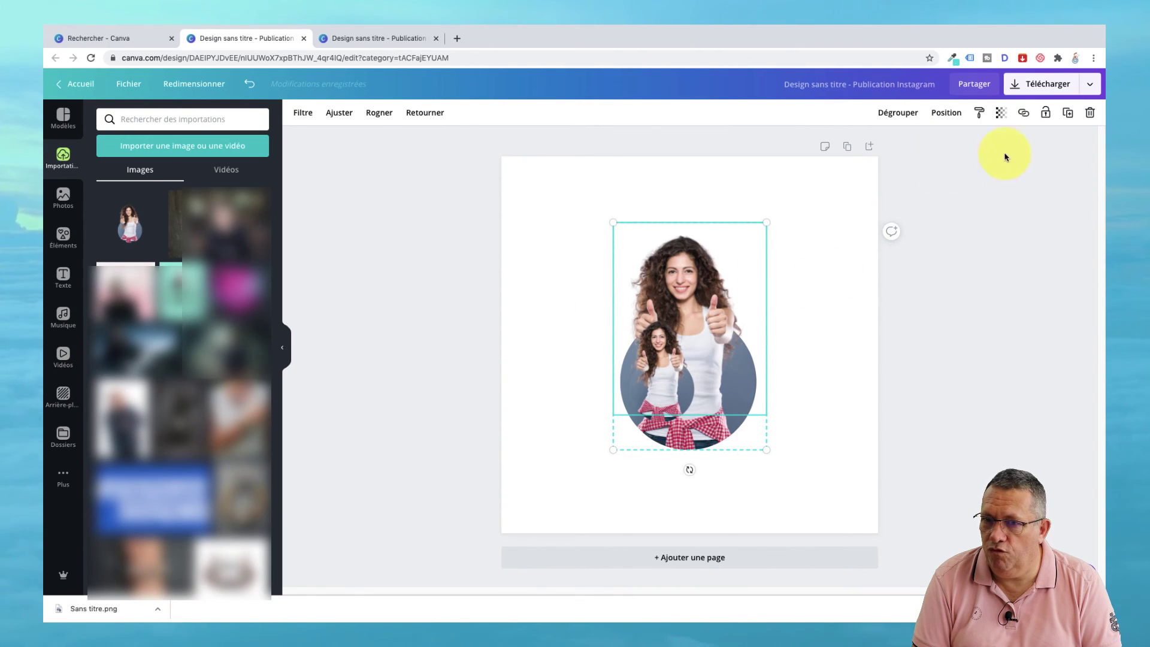
{"action": "left_click", "coordinate": [1086, 115]}
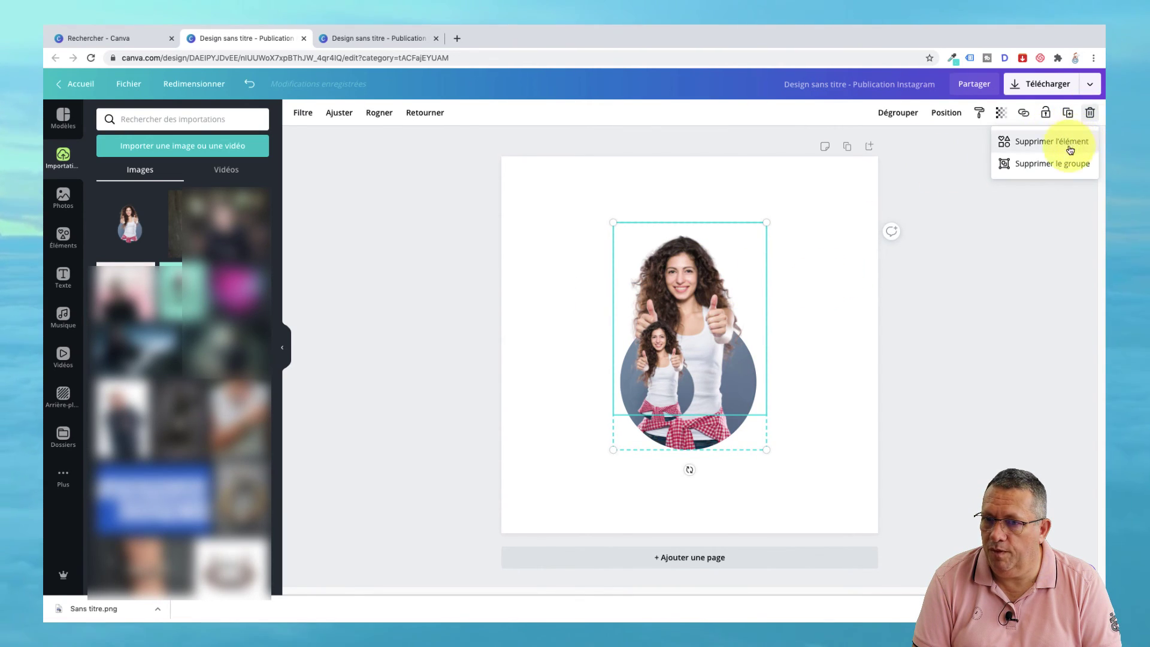
{"action": "left_click", "coordinate": [1067, 167]}
Reposition the imported portrait near the page centre and set the page background to the logo palette's dark blue
{"action": "left_click", "coordinate": [689, 368]}
{"action": "left_click_drag", "start_coordinate": [698, 346], "coordinate": [706, 320]}
{"action": "left_click", "coordinate": [554, 249]}
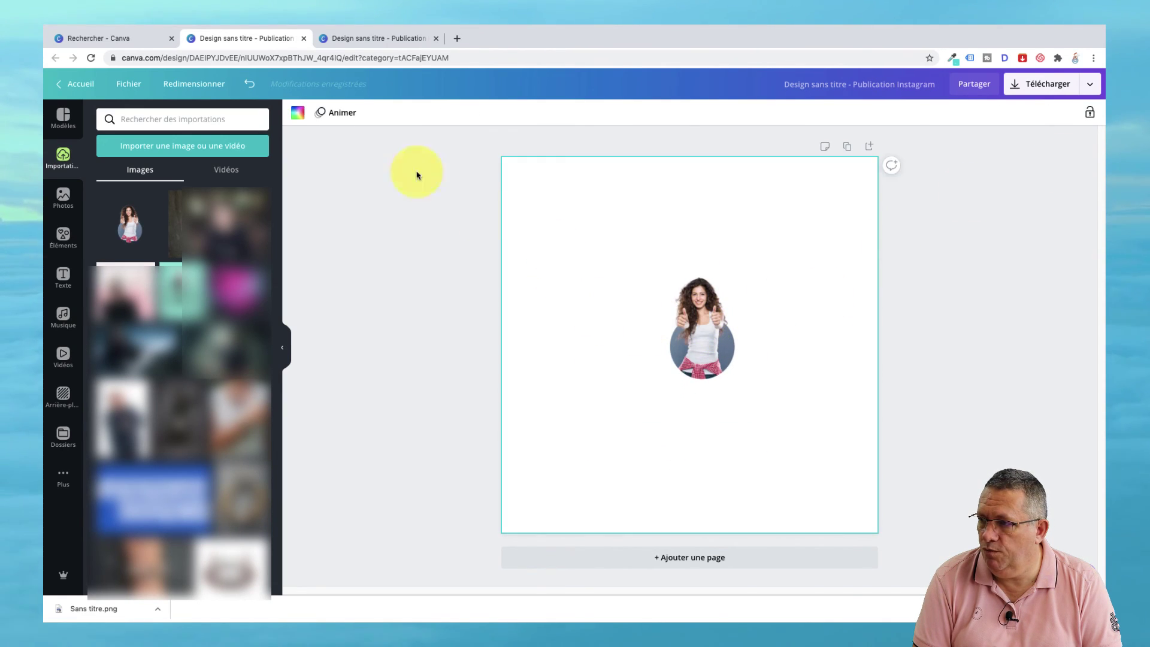
{"action": "left_click", "coordinate": [296, 114]}
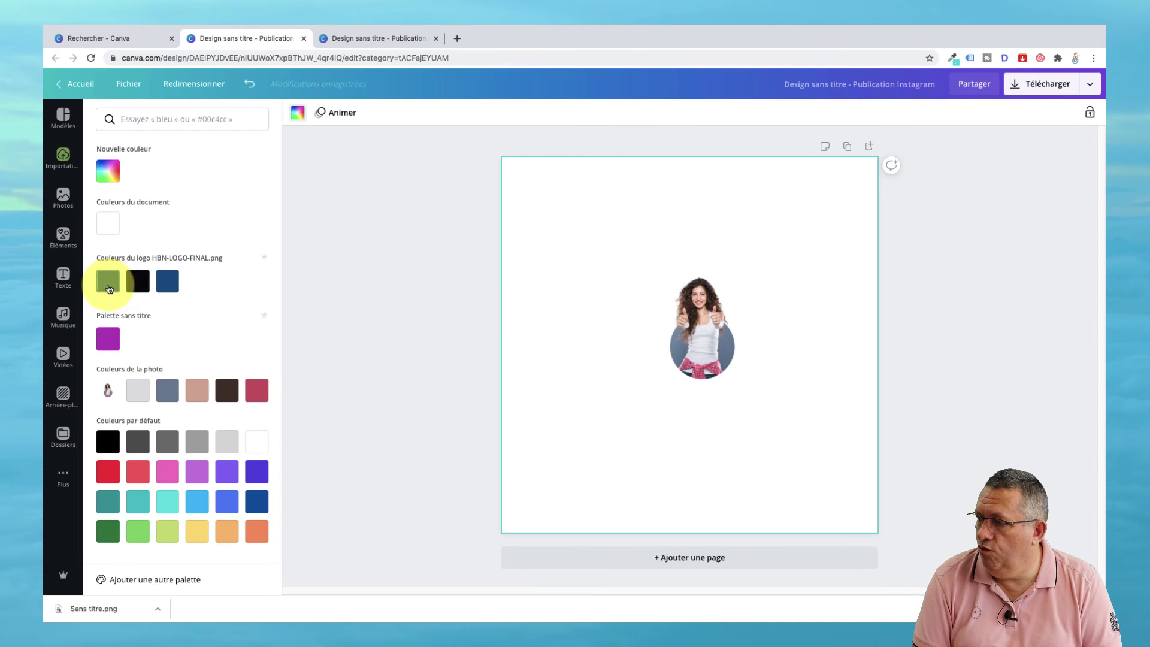
{"action": "left_click", "coordinate": [108, 280]}
Enlarge the imported portrait and place it in the upper right part of the blue page
{"action": "left_click_drag", "start_coordinate": [694, 332], "coordinate": [665, 327]}
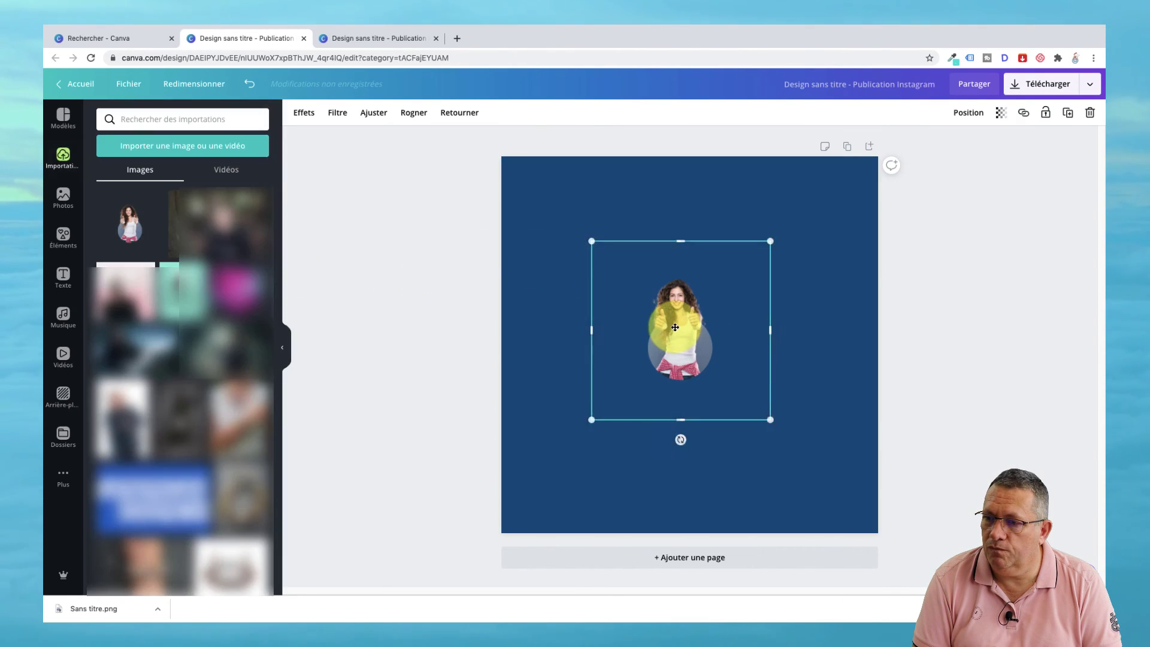
{"action": "left_click_drag", "start_coordinate": [586, 413], "coordinate": [488, 509]}
{"action": "left_click_drag", "start_coordinate": [760, 234], "coordinate": [822, 180]}
{"action": "left_click_drag", "start_coordinate": [585, 424], "coordinate": [733, 367]}
{"action": "left_click_drag", "start_coordinate": [760, 418], "coordinate": [762, 419]}
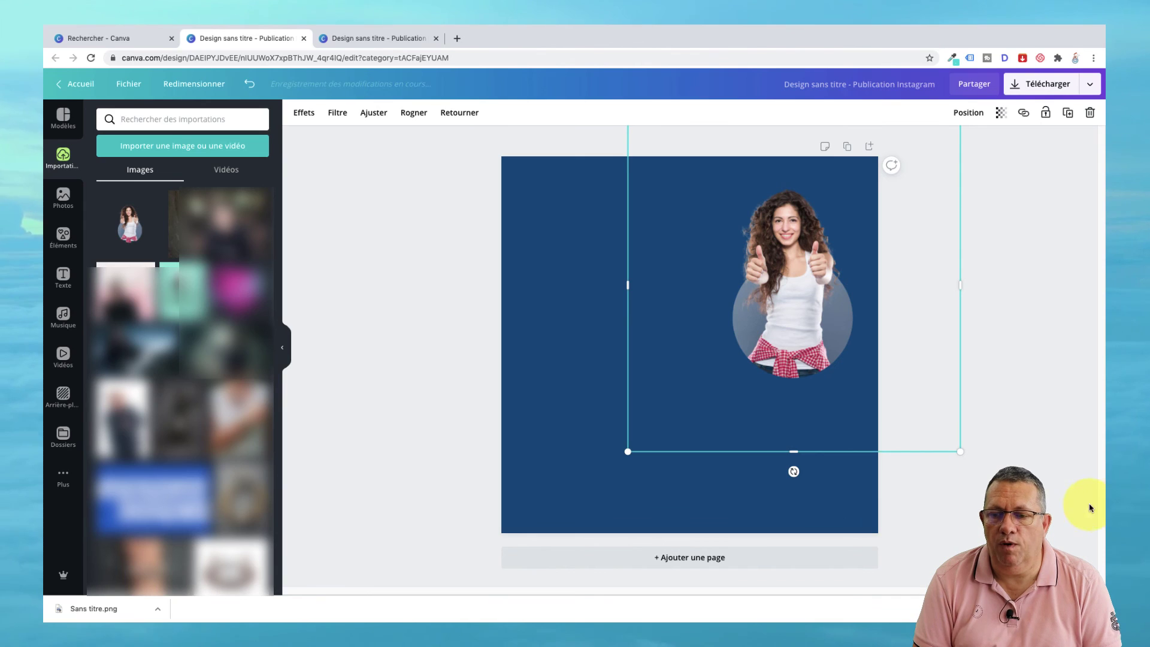